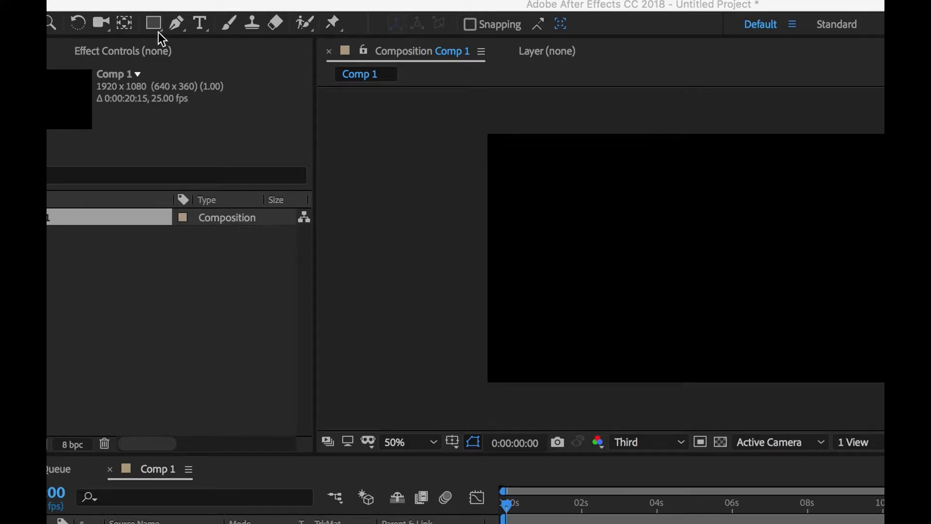
Step: Choose the Rectangle tool and set its fill colour to orange
left_click(154, 27)
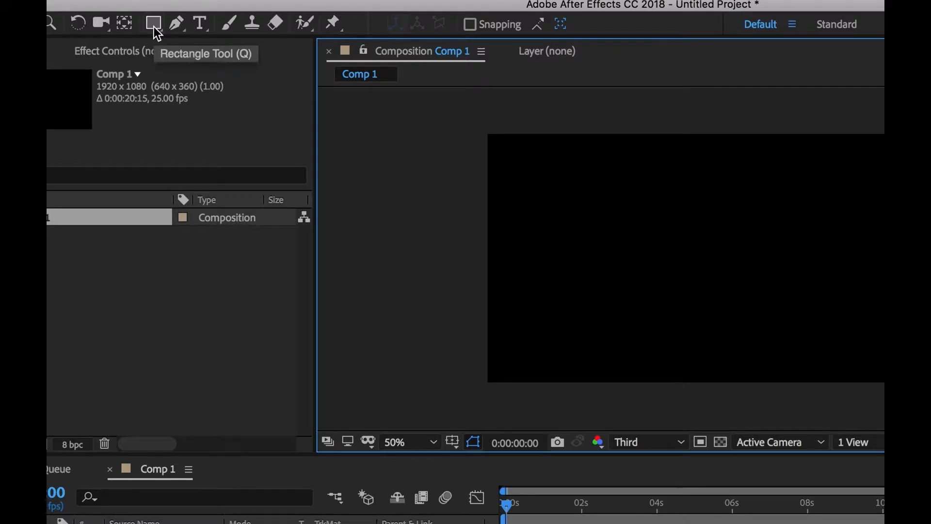
left_click(153, 27)
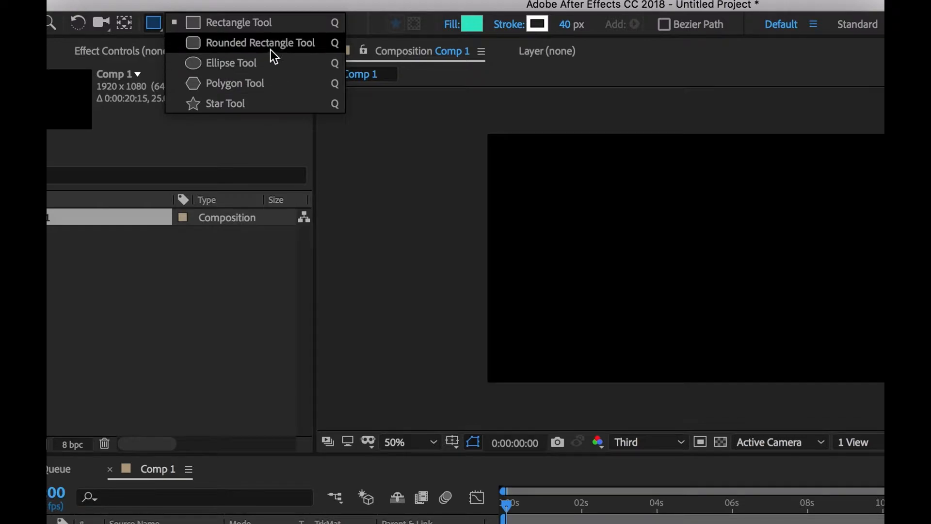
left_click(270, 25)
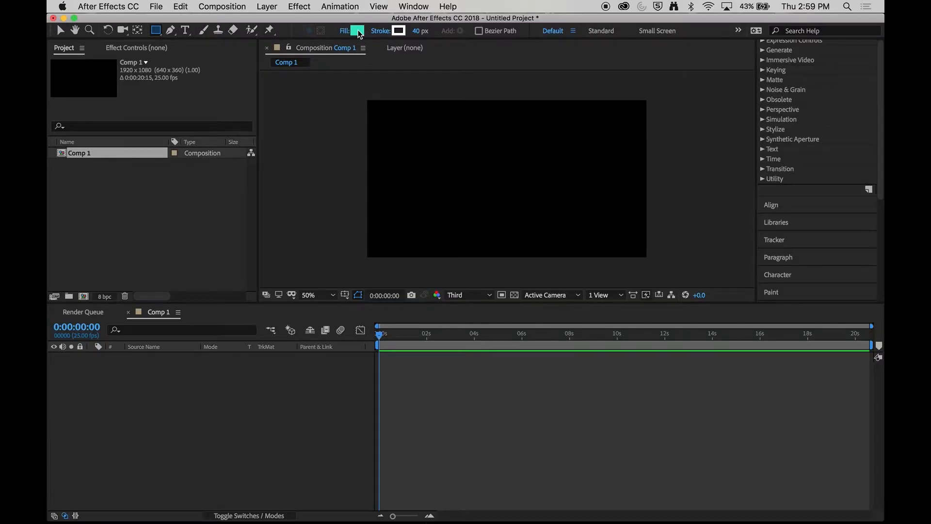
left_click(359, 31)
left_click_drag(264, 162, 470, 98)
left_click_drag(441, 184, 446, 243)
left_click_drag(413, 146, 421, 115)
left_click(529, 109)
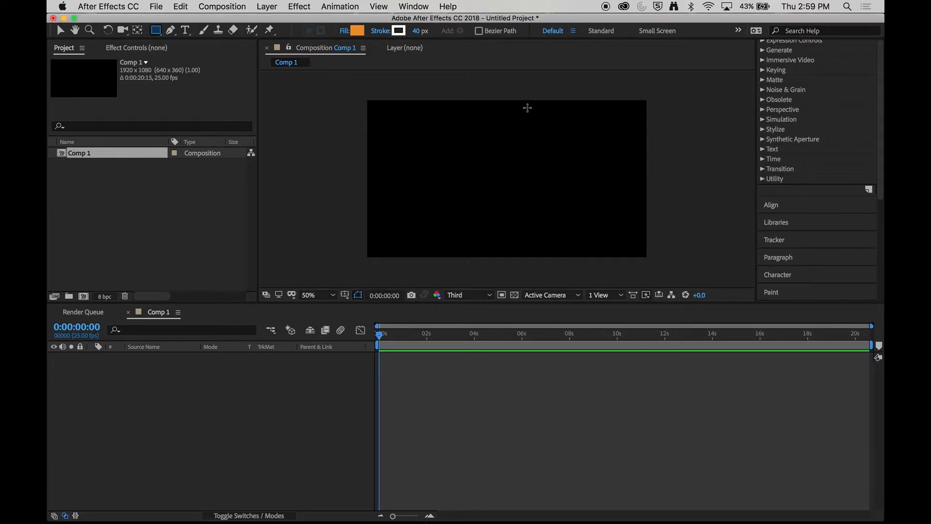
Step: Set the stroke width to 0 px and draw a square in the upper-left area of the composition
left_click(420, 33)
type("100")
left_click(513, 59)
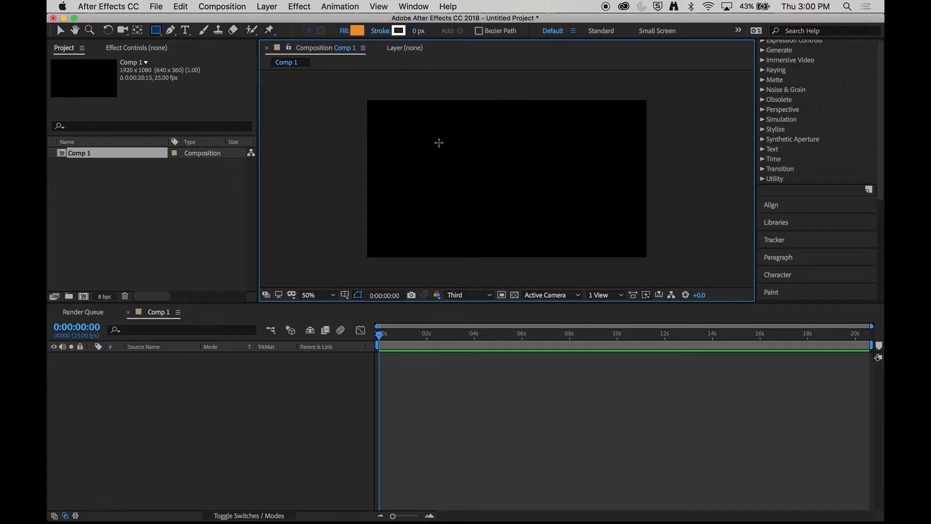
mouse_move(407, 127)
left_mouse_down()
mouse_move(472, 183)
mouse_move(557, 176)
mouse_move(583, 159)
mouse_move(572, 219)
mouse_move(488, 175)
mouse_move(436, 162)
mouse_move(482, 170)
mouse_move(451, 171)
left_mouse_up()
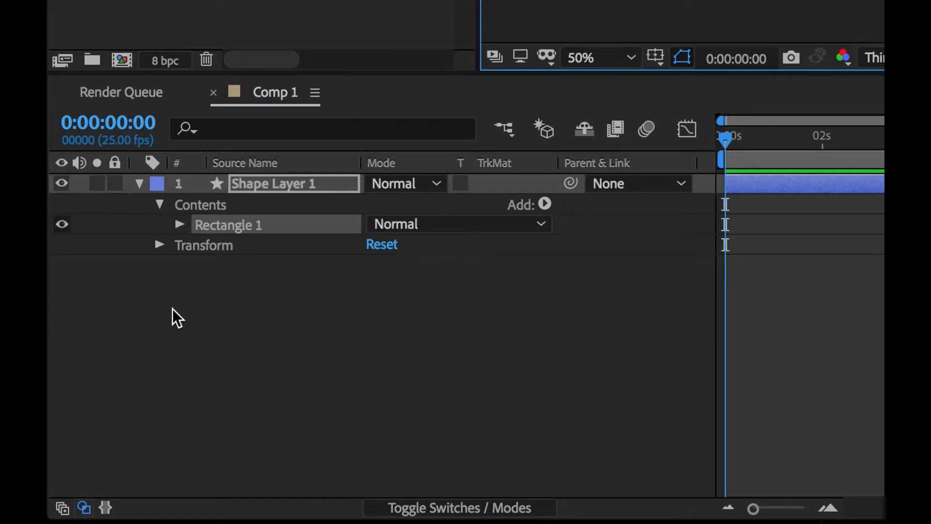
left_click(158, 246)
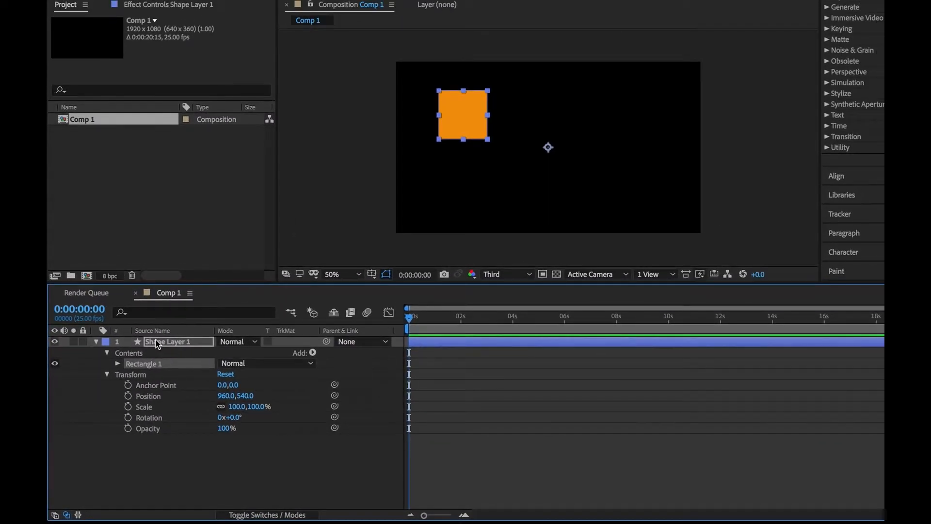
Step: Add two more rectangles to Shape Layer 1: an upright one at the upper right and a wide one near the bottom edge
left_click(159, 344)
left_click_drag(615, 97, 567, 158)
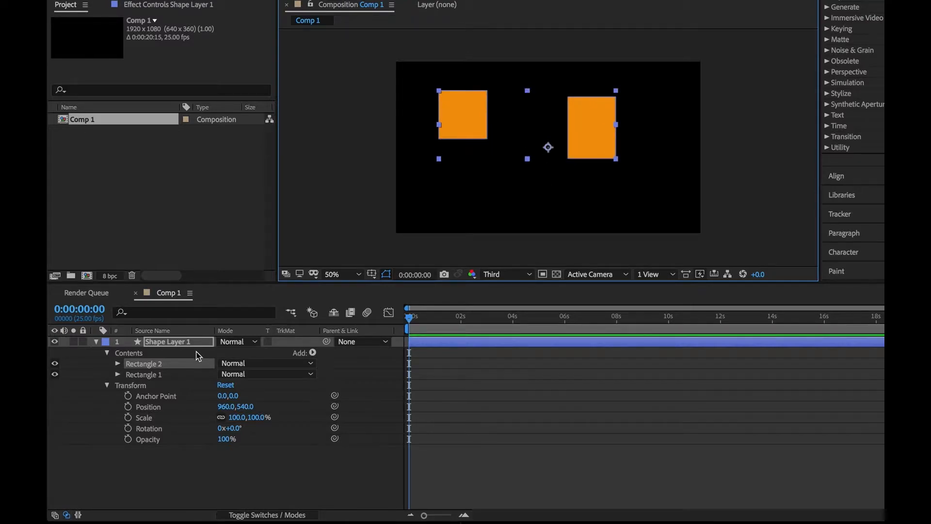
left_click_drag(483, 192, 588, 217)
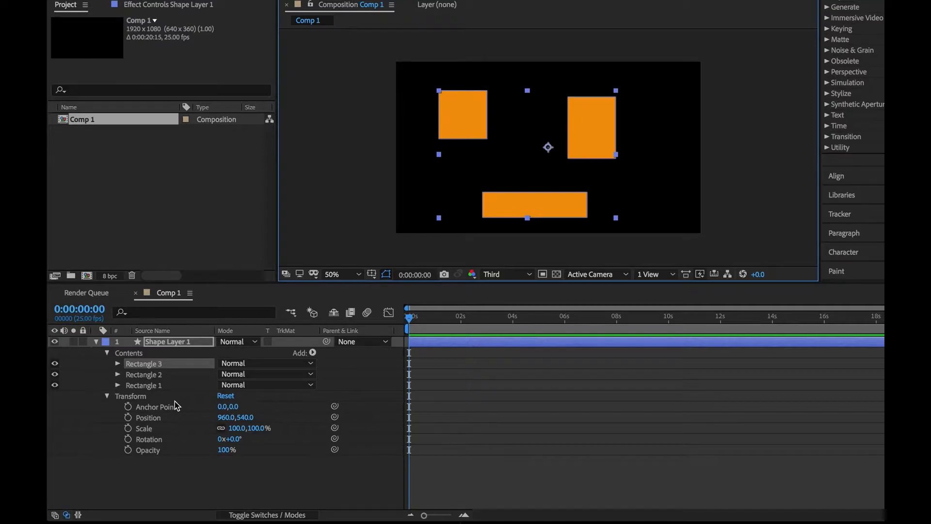
Step: Draw a tall rectangle near the composition's right edge as a separate shape layer, and toggle Shape Layer 1's visibility off and on
left_click(156, 476)
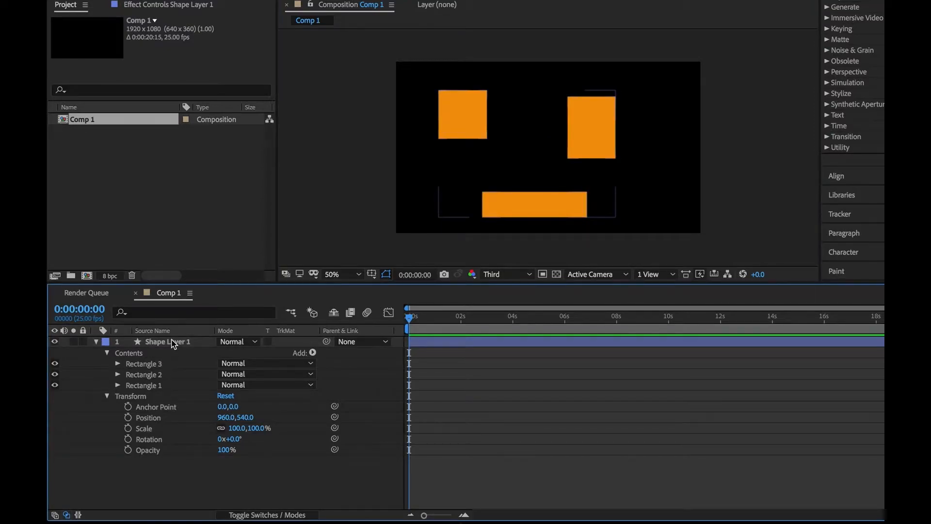
left_click_drag(648, 104, 681, 177)
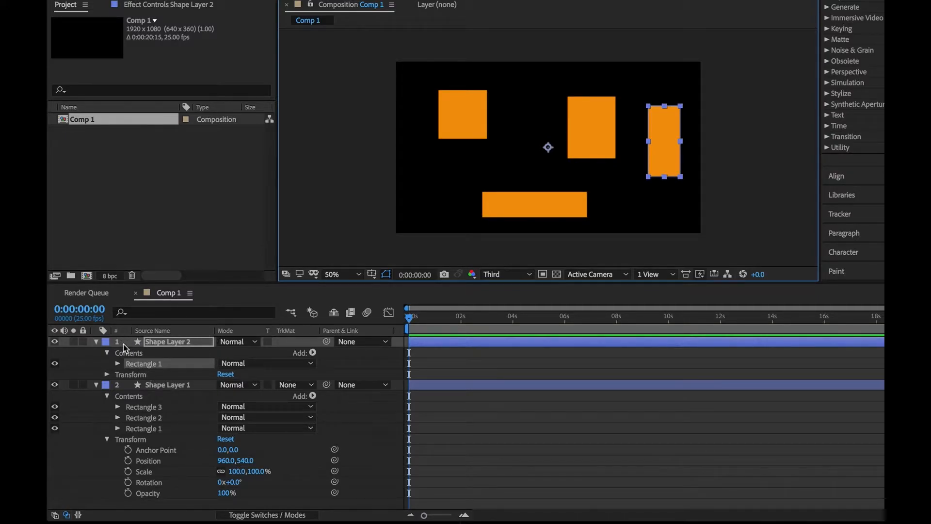
left_click(97, 385)
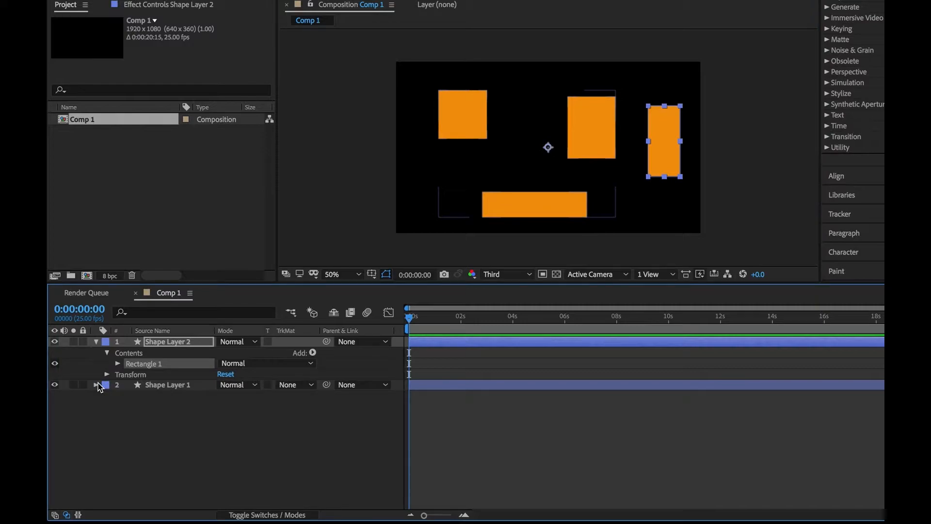
left_click(54, 384)
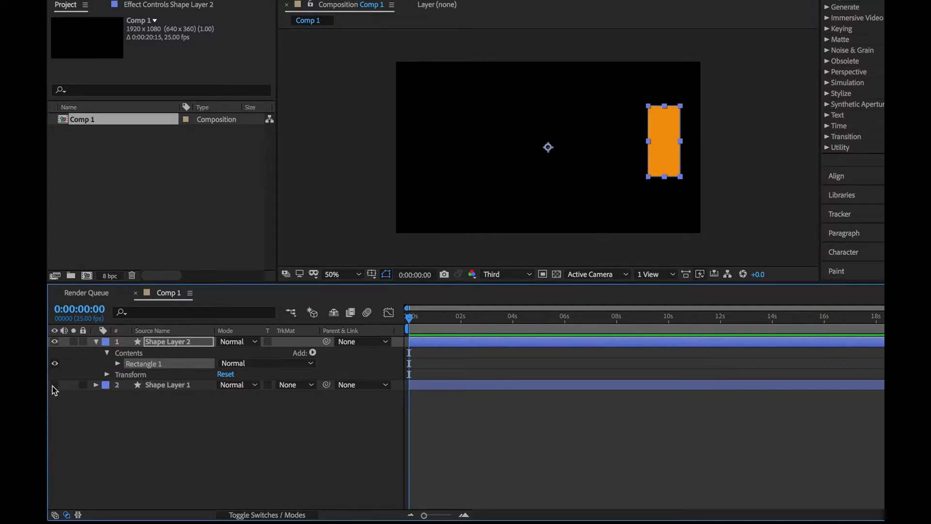
left_click(54, 386)
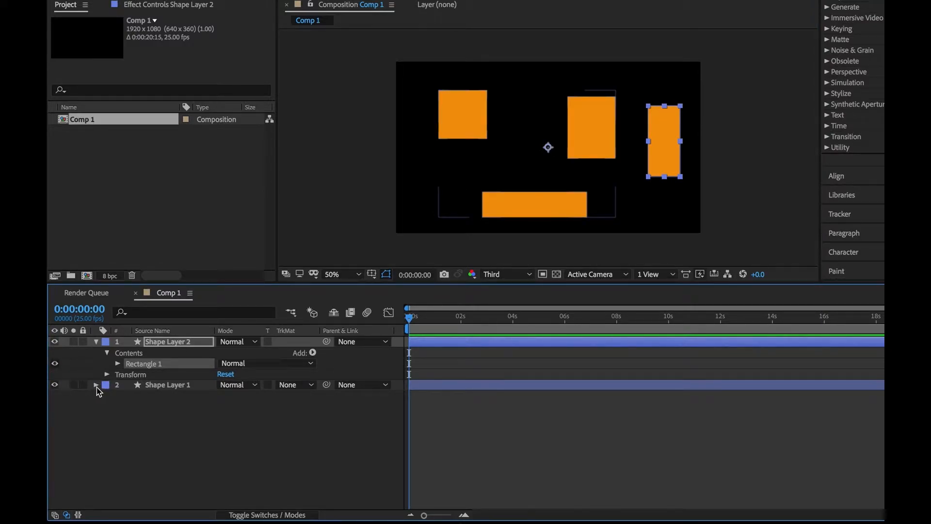
Step: Delete both shape layers from the composition
left_click(177, 385)
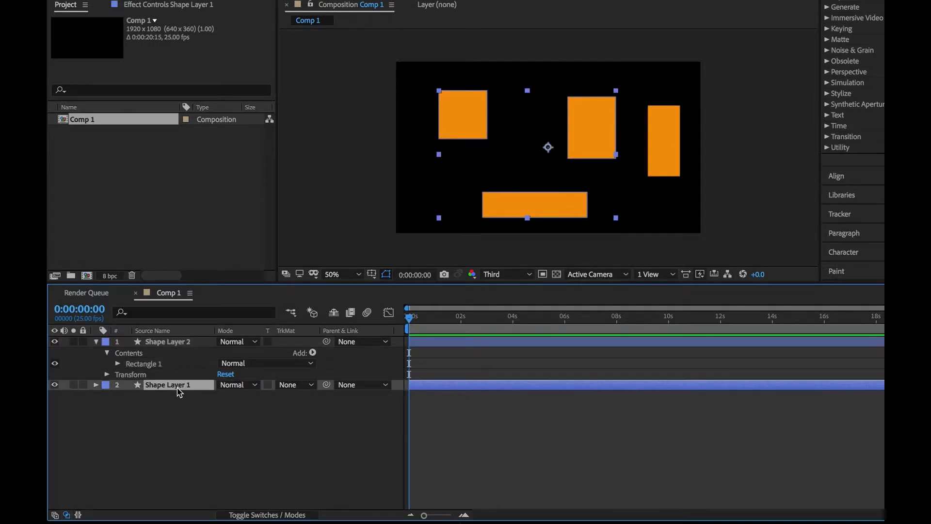
key("Delete")
left_click(179, 345)
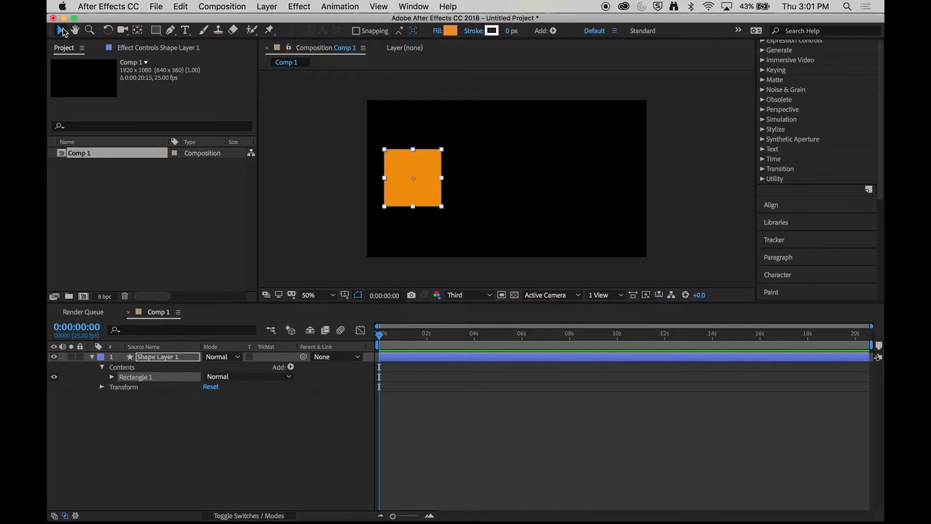
Step: Select the orange square with the Selection tool and shift it slightly down and to the left
left_click(297, 152)
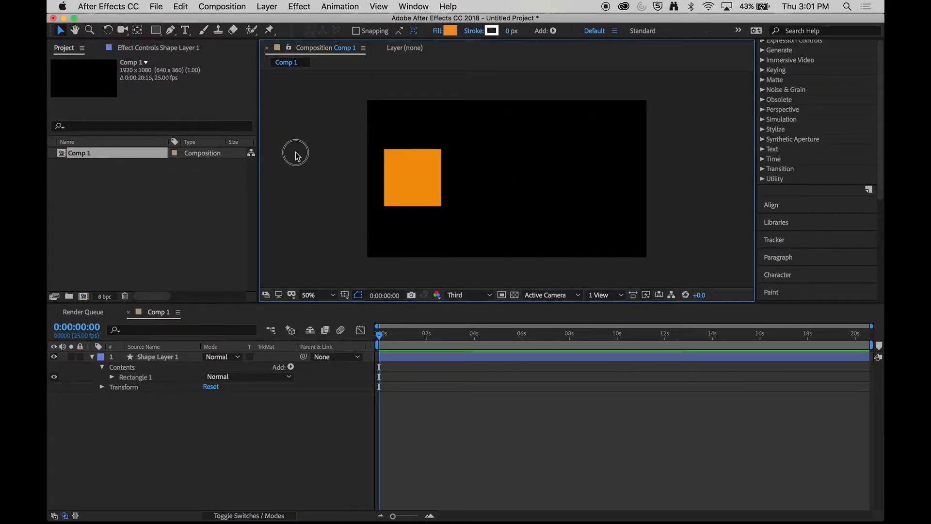
left_click(420, 184)
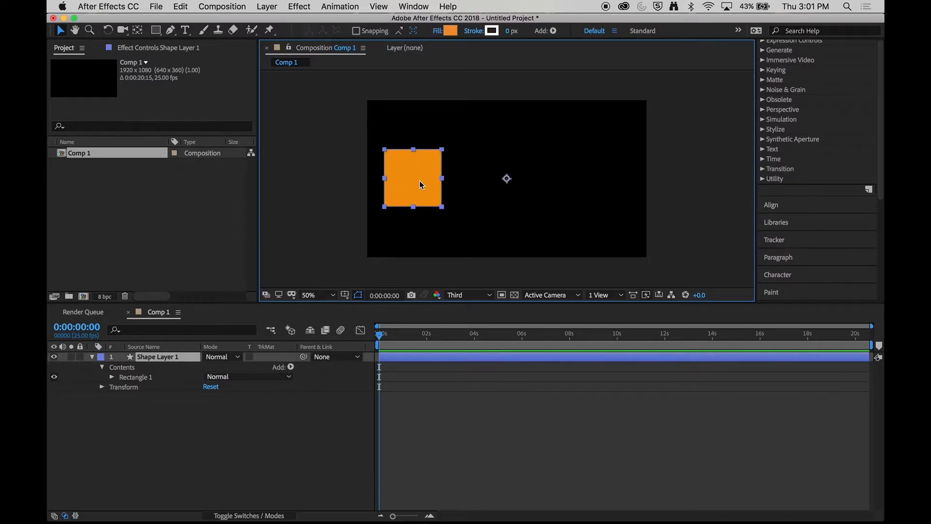
mouse_move(420, 183)
left_mouse_down()
mouse_move(432, 170)
mouse_move(547, 184)
mouse_move(531, 146)
mouse_move(398, 190)
mouse_move(541, 166)
mouse_move(476, 150)
mouse_move(397, 183)
mouse_move(406, 182)
left_mouse_up()
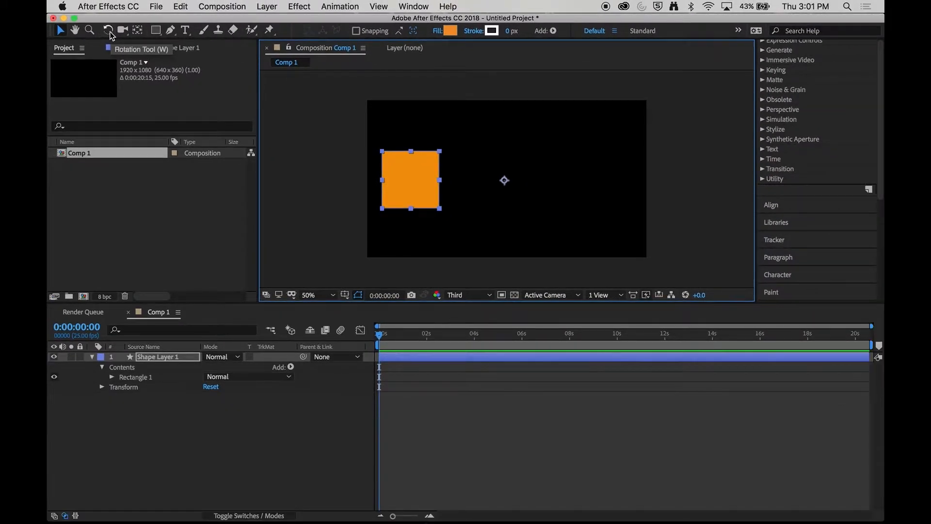
Step: Rotate the square around its off-centre anchor point with the Rotation tool until it tilts clockwise
left_click(108, 30)
left_click_drag(392, 177, 457, 189)
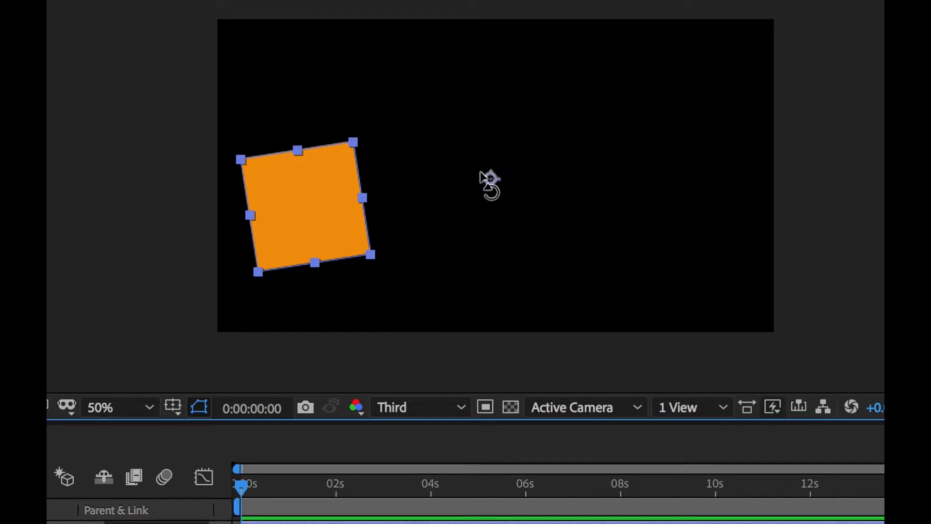
left_click_drag(330, 244, 359, 208)
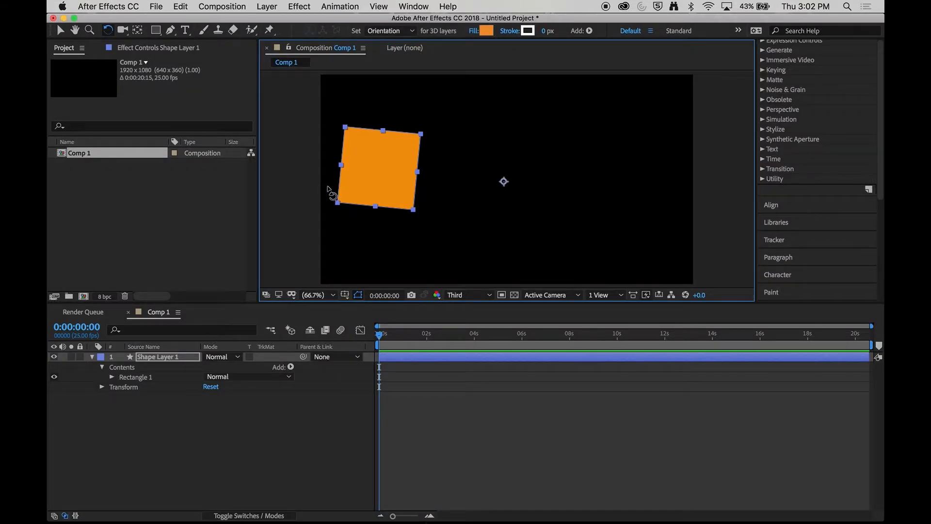
left_click_drag(382, 179, 400, 167)
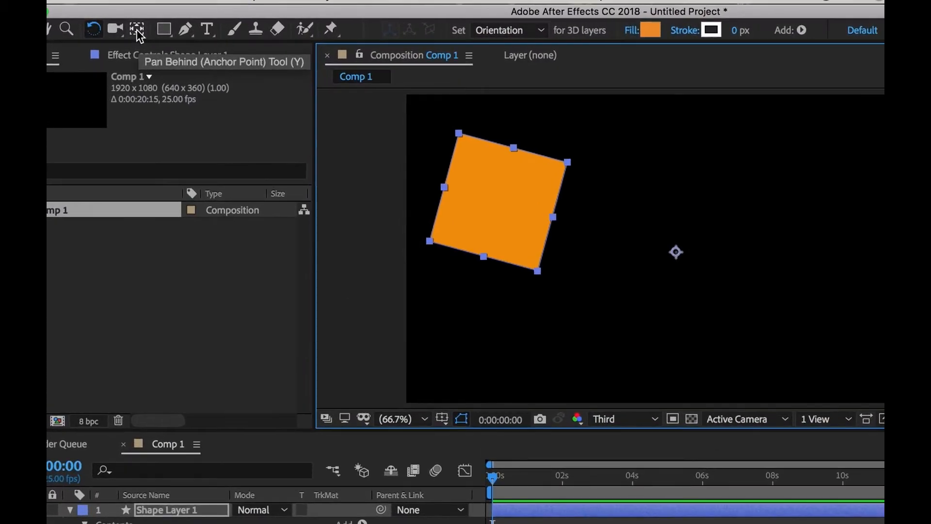
Step: Move the anchor point to the square's centre and rotate the square around it until it is nearly upright
left_click(138, 32)
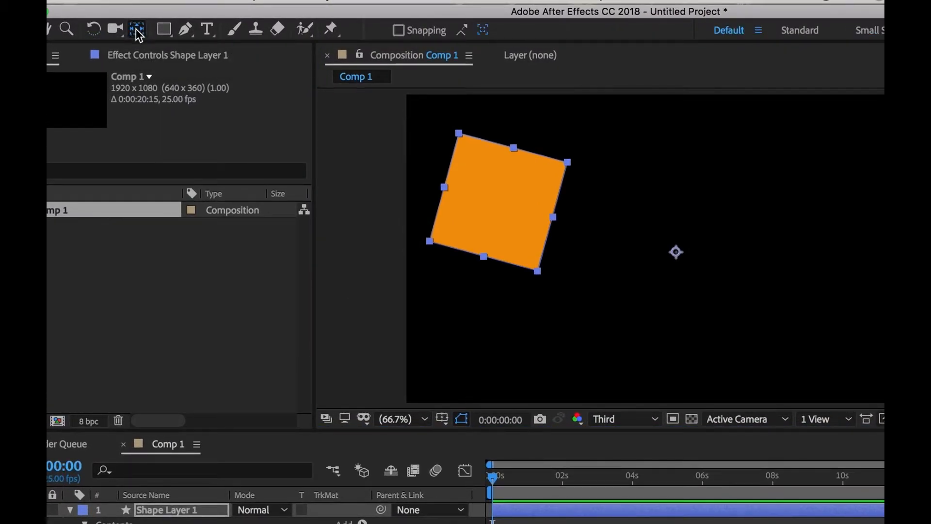
left_click_drag(676, 253, 495, 206)
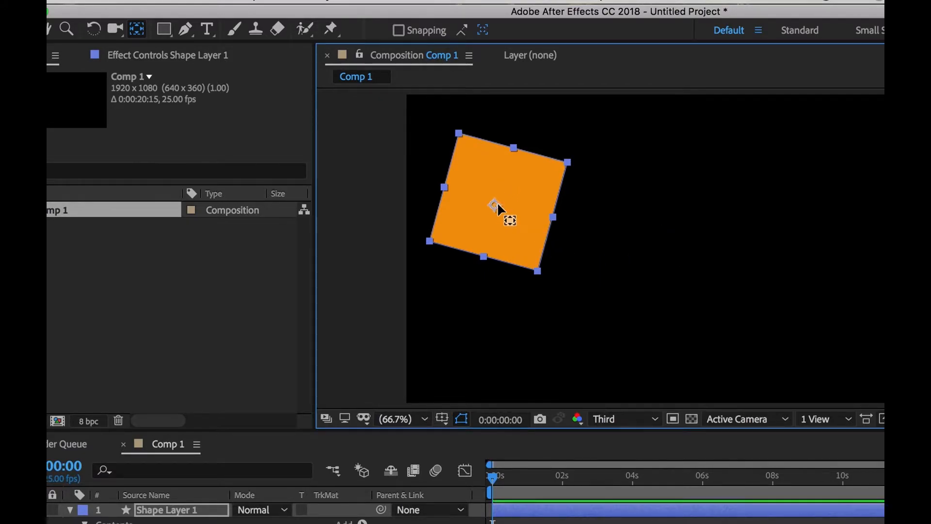
left_click(94, 33)
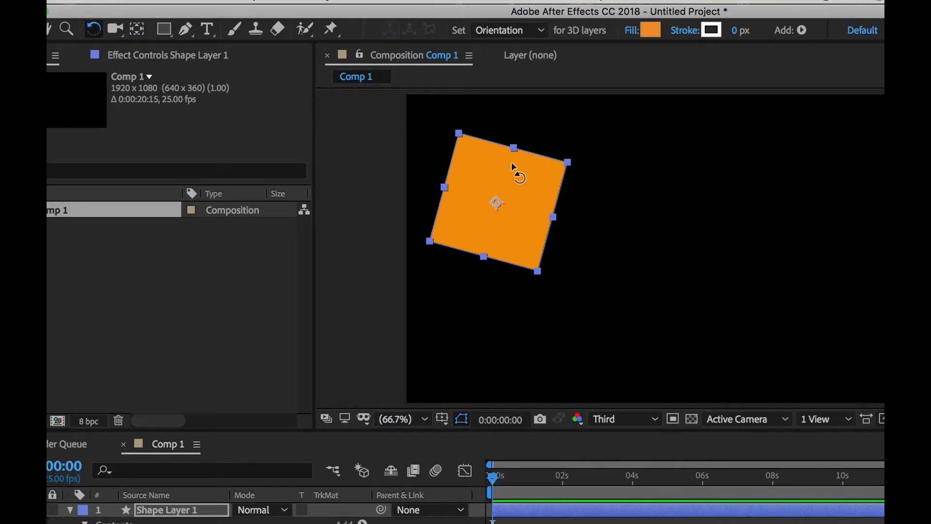
left_click_drag(541, 184, 521, 187)
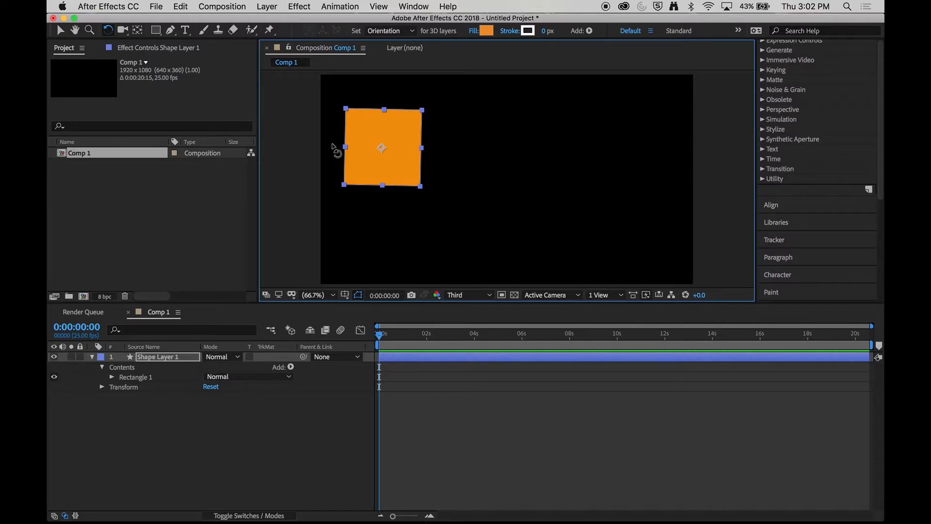
Step: Move the anchor point to the square's lower-right corner and rotate the square around that corner
left_click(138, 30)
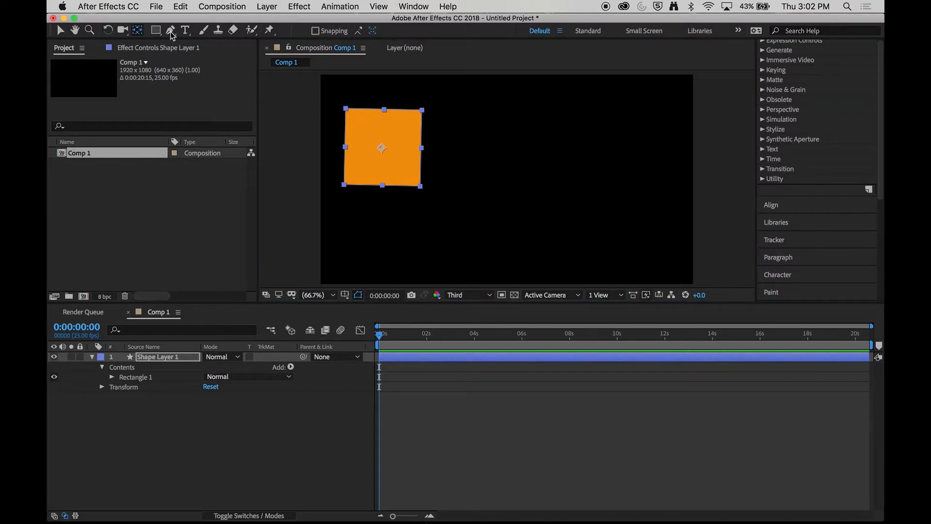
left_click_drag(382, 144, 420, 186)
left_click(107, 30)
left_click(399, 118)
left_click_drag(399, 118, 402, 137)
Step: Return the anchor point to the square's centre and switch back to the Rotation tool
left_click(137, 31)
left_click(108, 30)
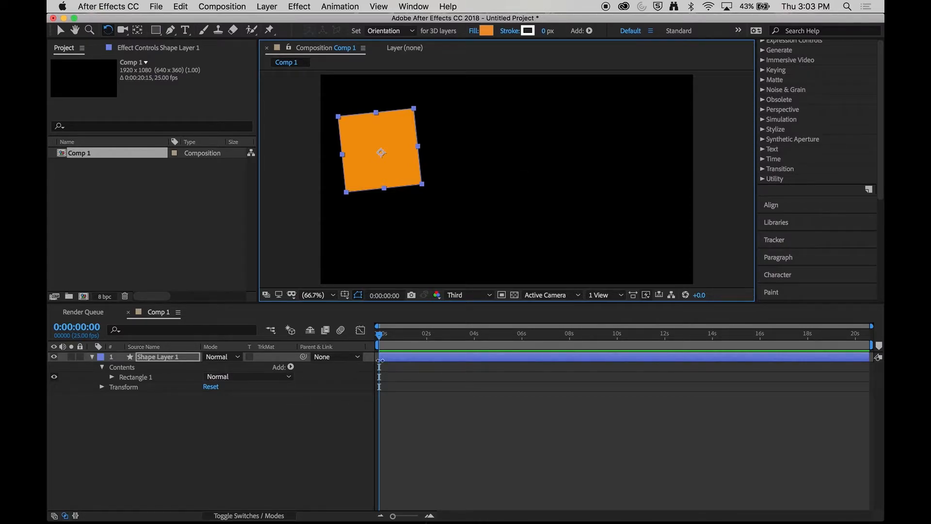
Step: Preview the composition playback, stop it, and return to the first frame
key("space")
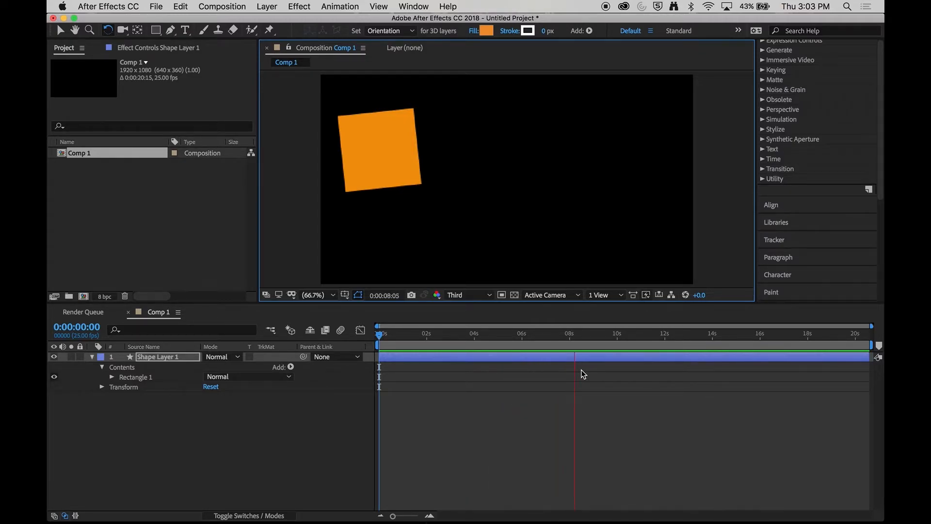
key("space")
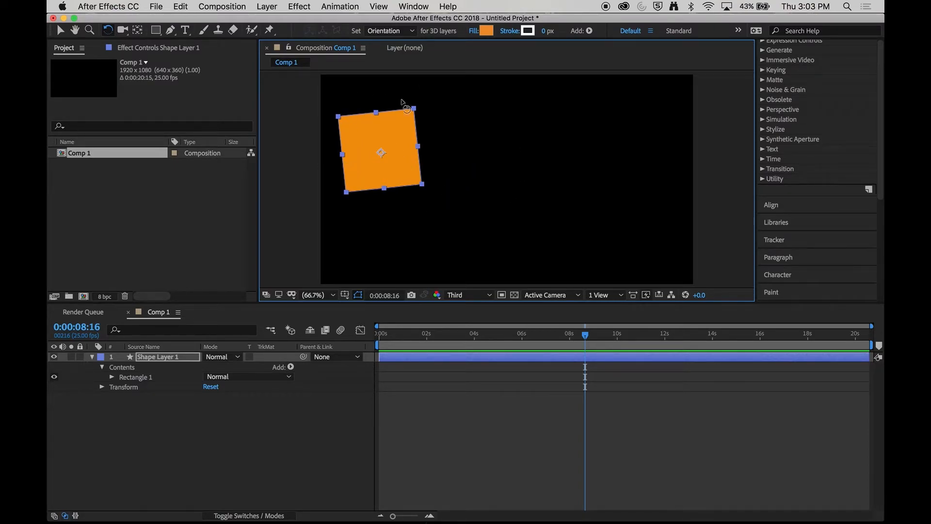
key("Home")
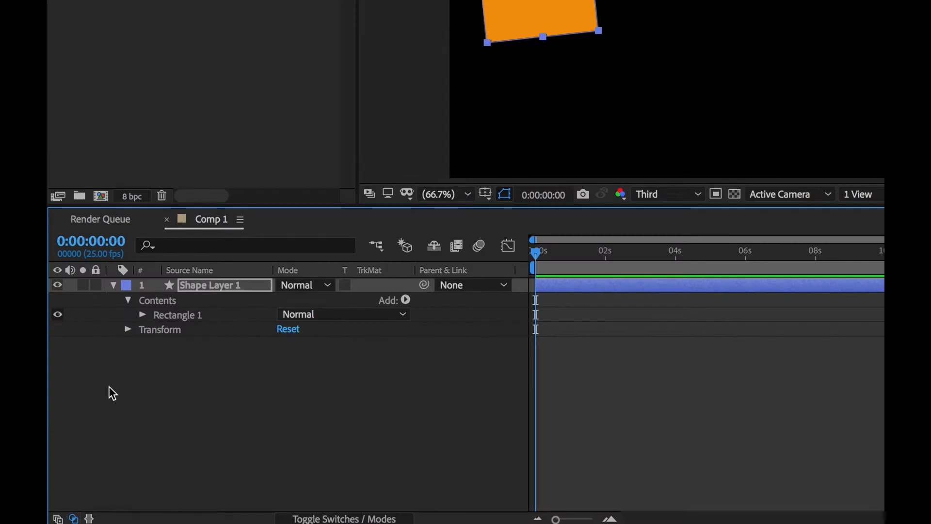
Step: Add a Position keyframe to Shape Layer 1 at 0:00:00:24, and move the current time to 0:00:01:15
left_click(127, 329)
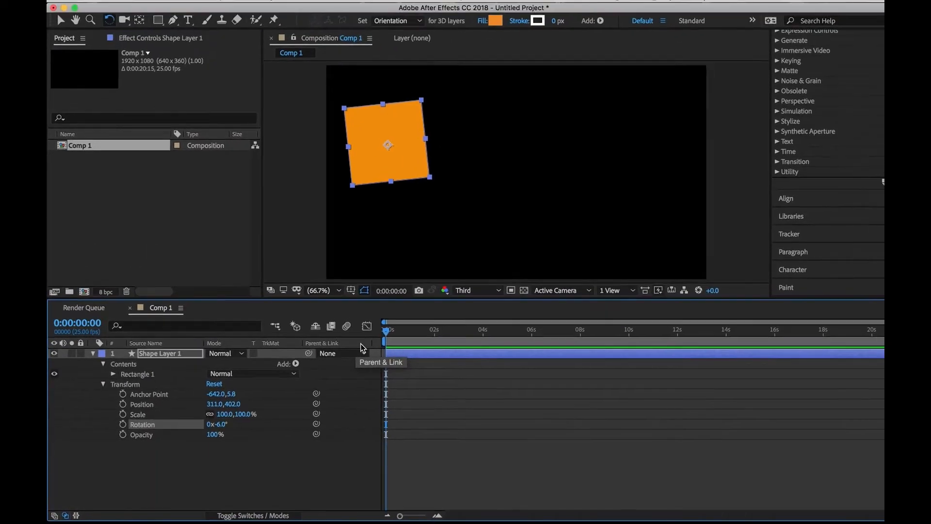
left_click_drag(379, 334, 405, 340)
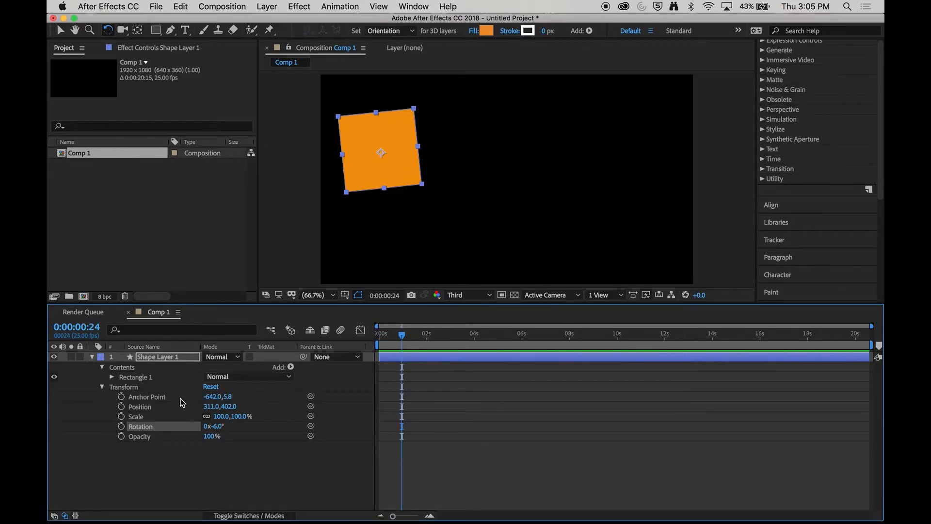
left_click(121, 407)
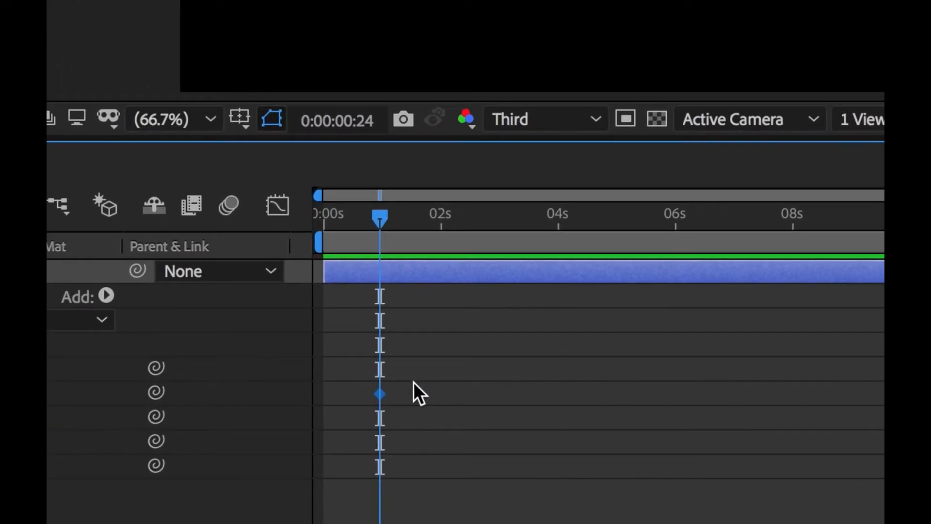
left_click(414, 382)
left_click(416, 222)
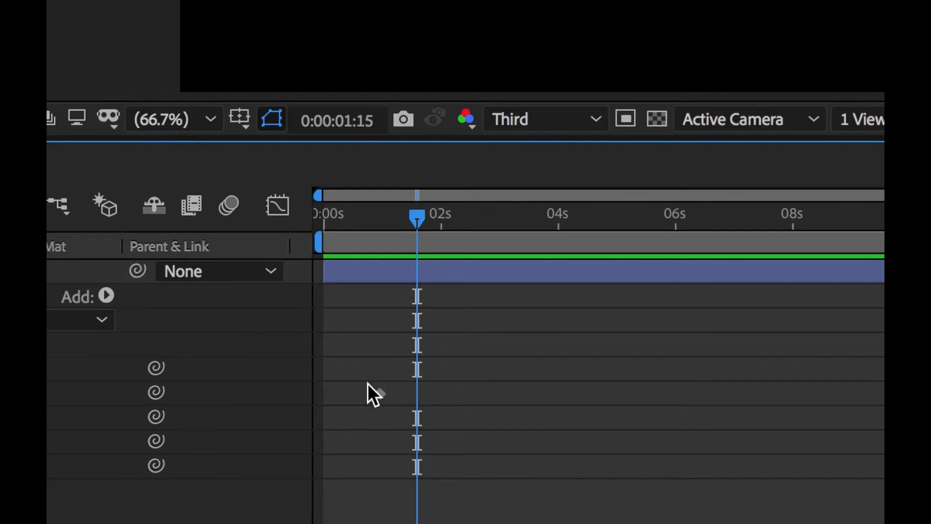
Step: Add a second Position keyframe at 0:00:04:01 by moving the square with the Selection tool to about 1631, 717
left_click(381, 395)
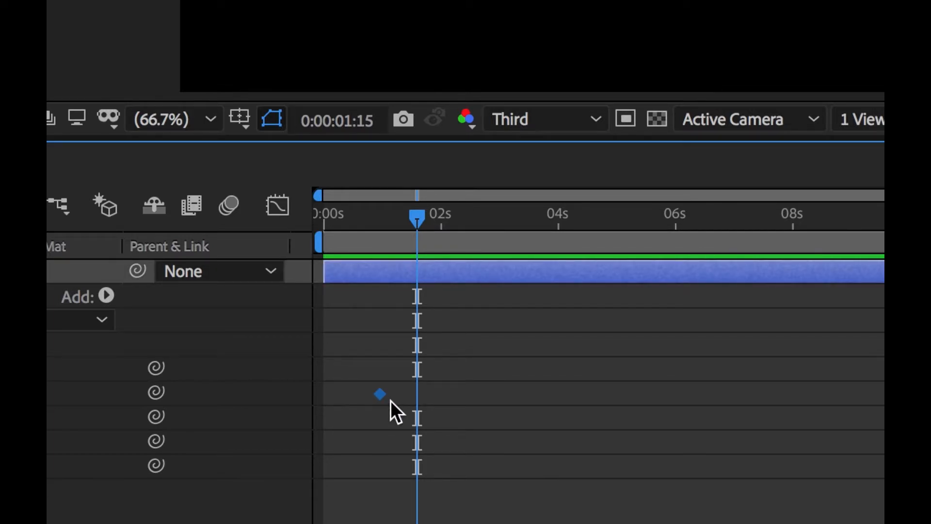
mouse_move(380, 394)
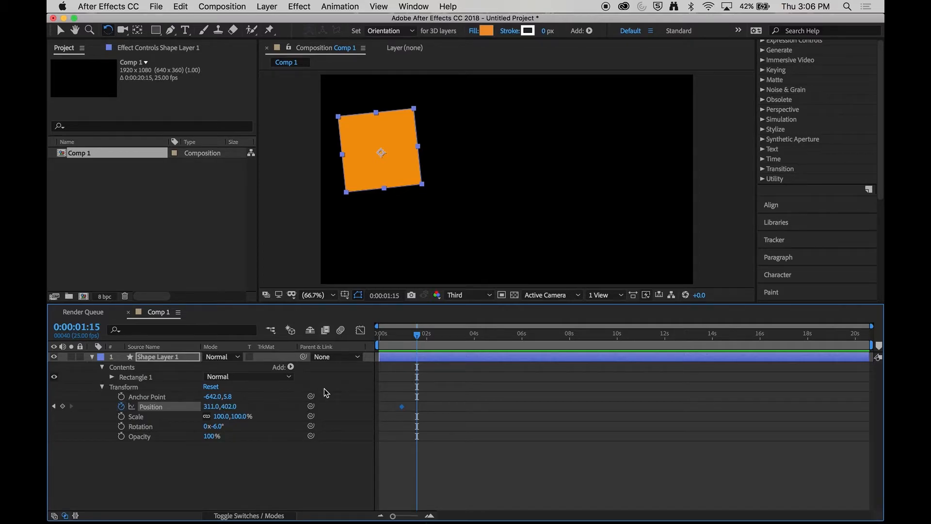
left_click_drag(417, 335, 477, 341)
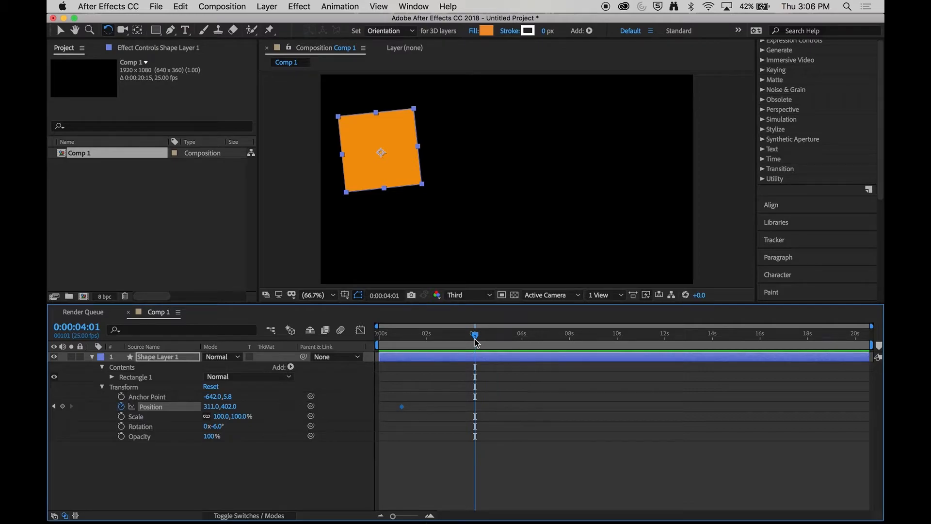
left_click(61, 32)
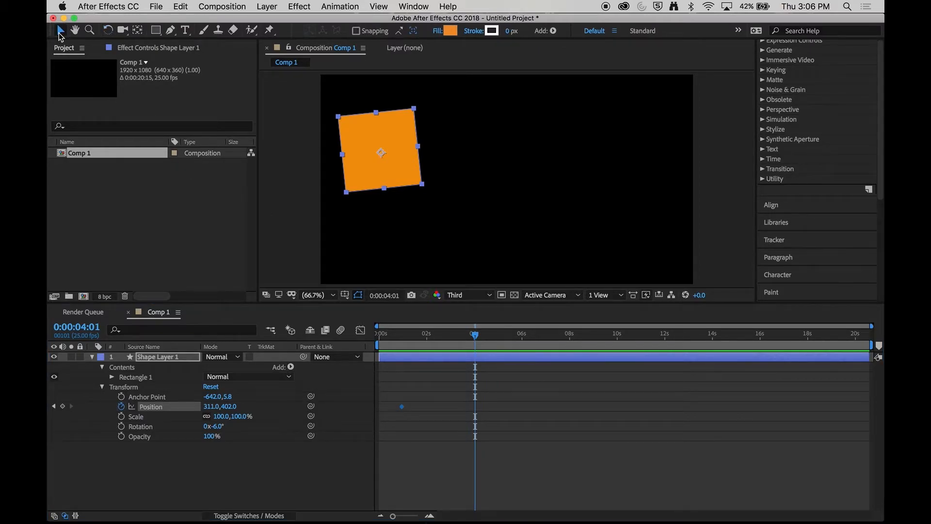
left_click_drag(348, 144, 606, 210)
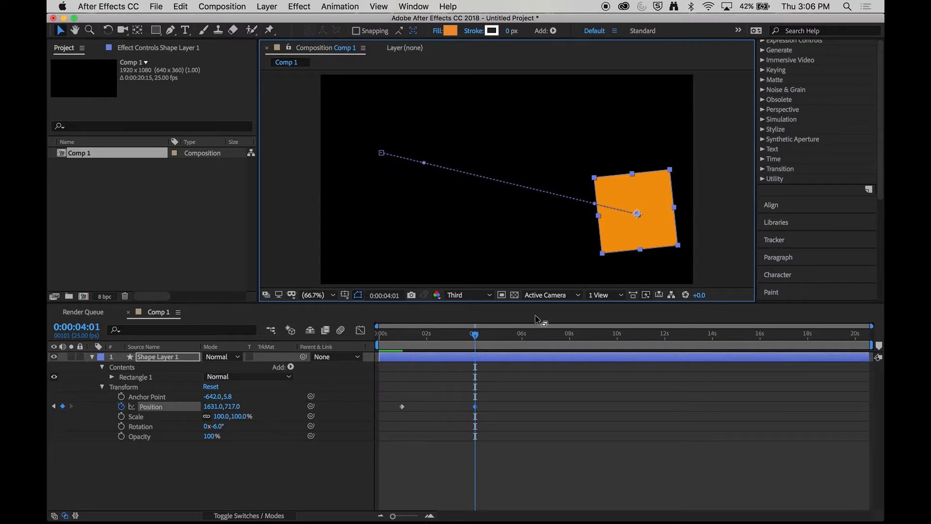
Step: Compare the square's position at 0:00:03:01 and at the second keyframe at 0:00:04:01
left_click(451, 334)
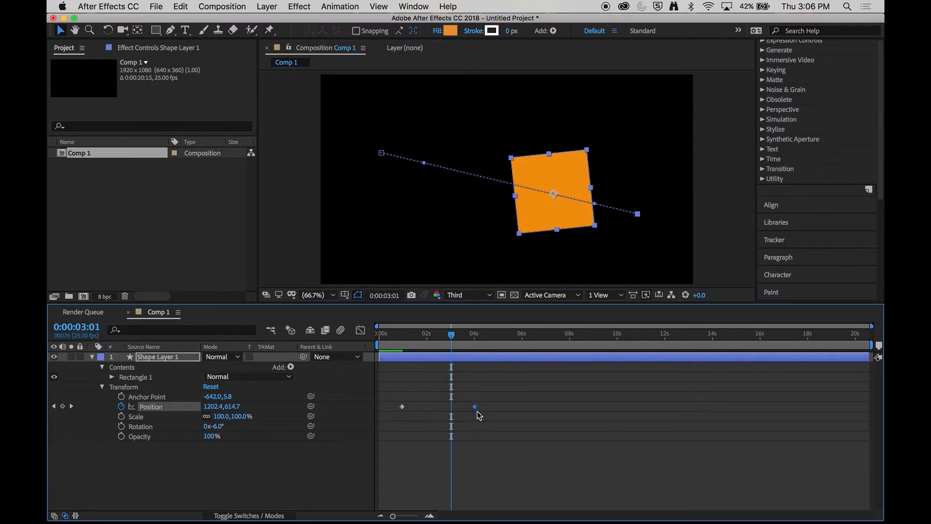
left_click(475, 340)
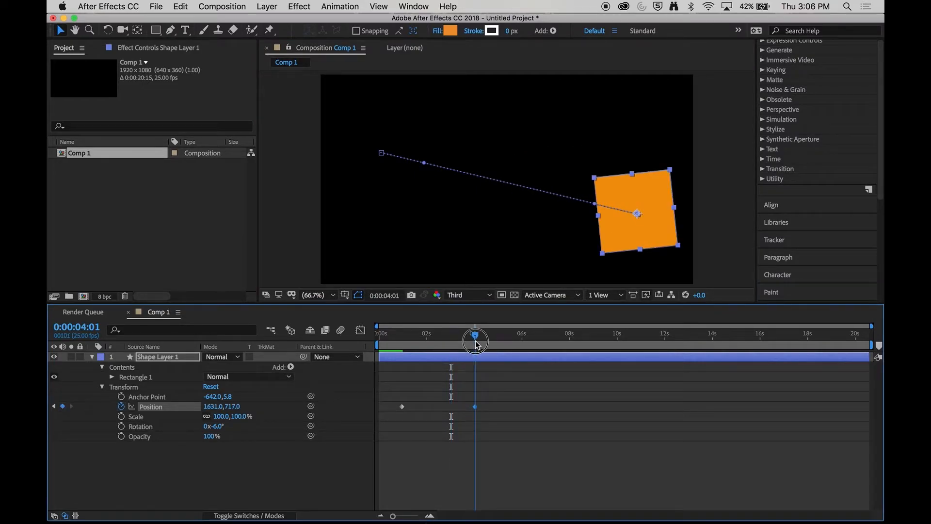
mouse_move(475, 344)
left_mouse_down()
mouse_move(400, 350)
mouse_move(475, 357)
left_mouse_up()
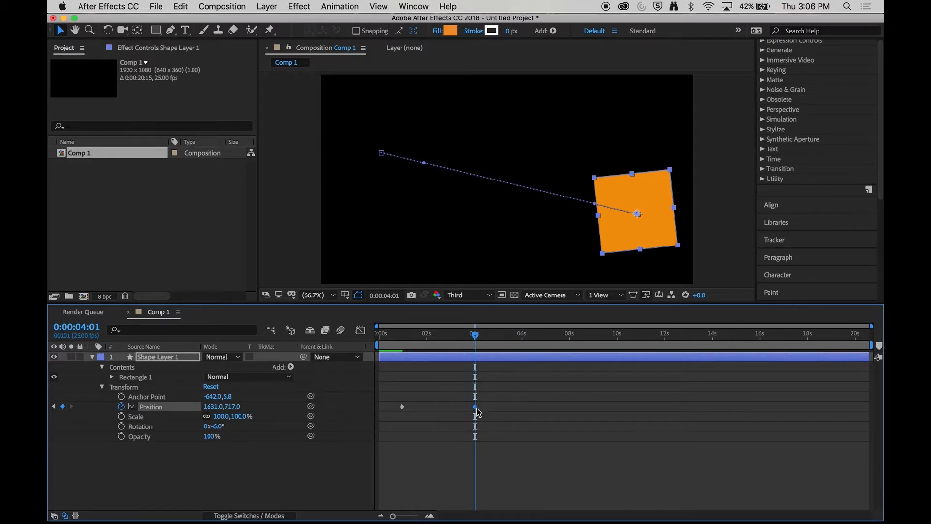
left_click(402, 405)
Step: Preview the square's movement from 0:00:00:11 and again from 0:00:00:20, stopping playback each time
left_click_drag(466, 339, 389, 342)
key("space")
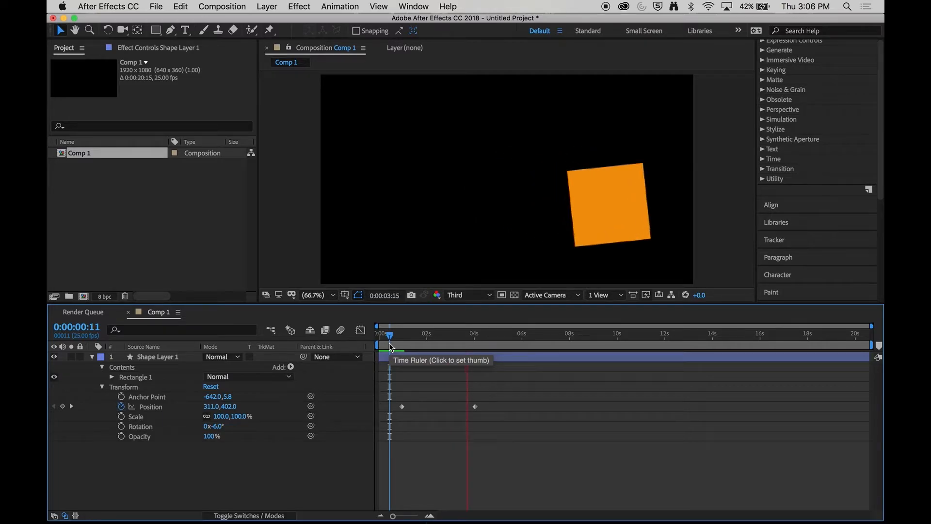
key("space")
left_click(397, 338)
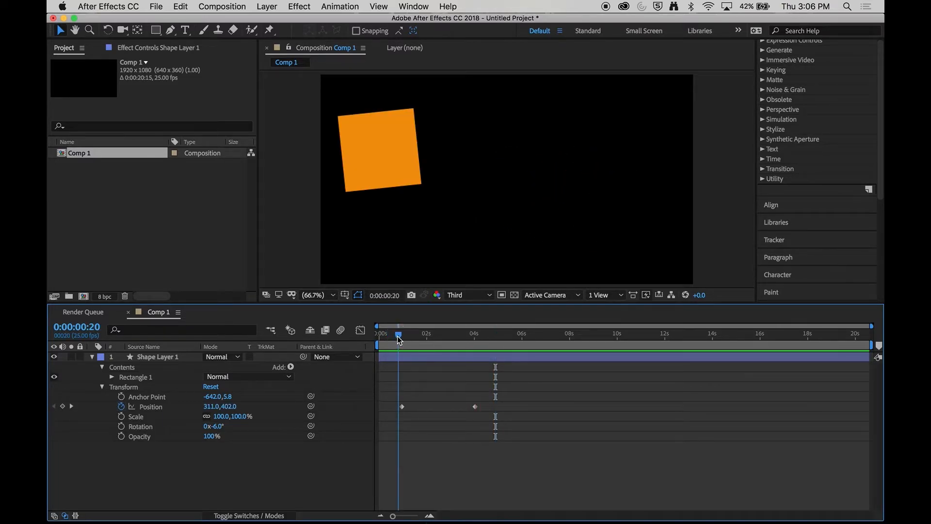
key("space")
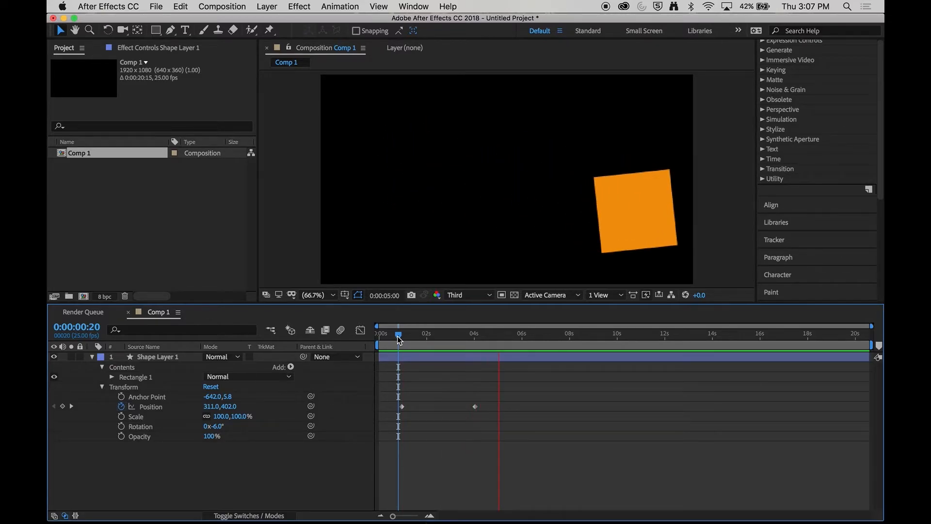
key("space")
Step: Add a Position keyframe midway between the two existing ones by moving the square upward, and preview the motion from 0:00:00:16
left_click(440, 335)
left_click(512, 214)
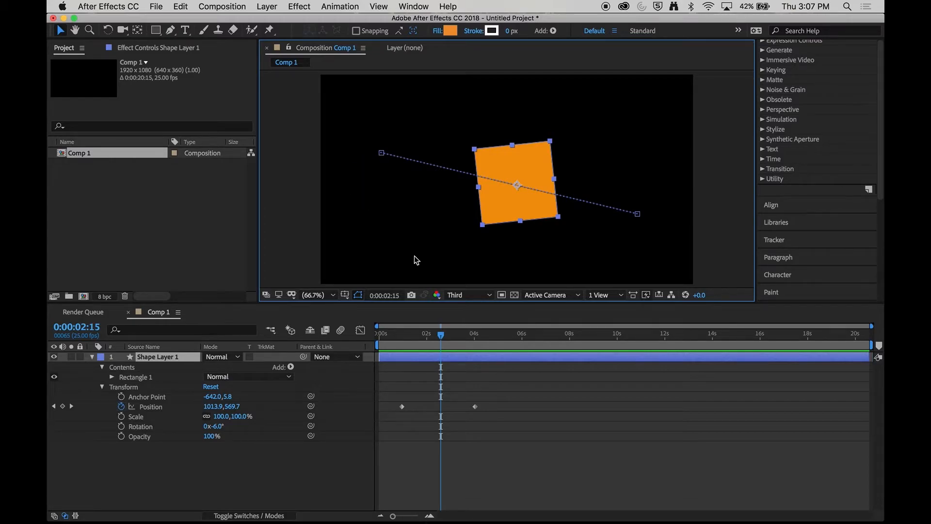
mouse_move(441, 335)
left_mouse_down()
mouse_move(426, 337)
mouse_move(441, 340)
left_mouse_up()
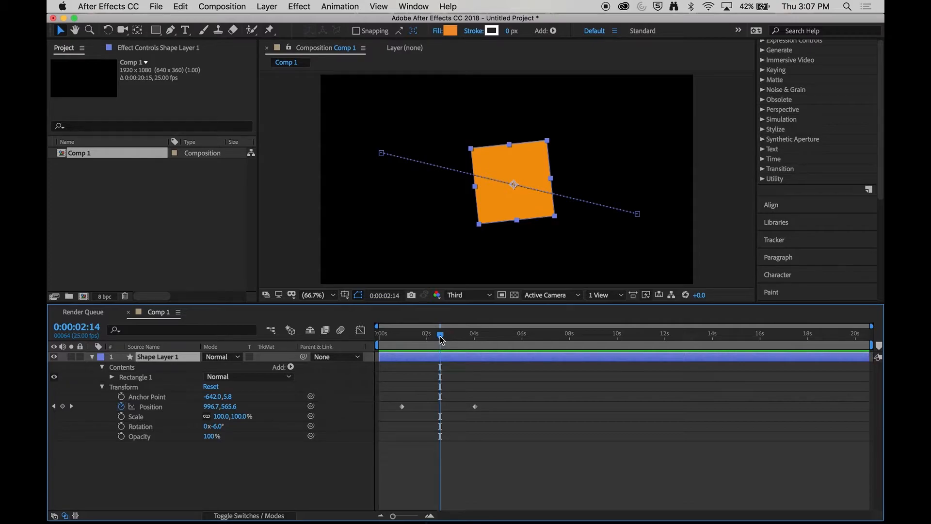
left_click_drag(442, 338, 438, 338)
left_click_drag(498, 207, 498, 136)
left_click_drag(435, 338, 395, 337)
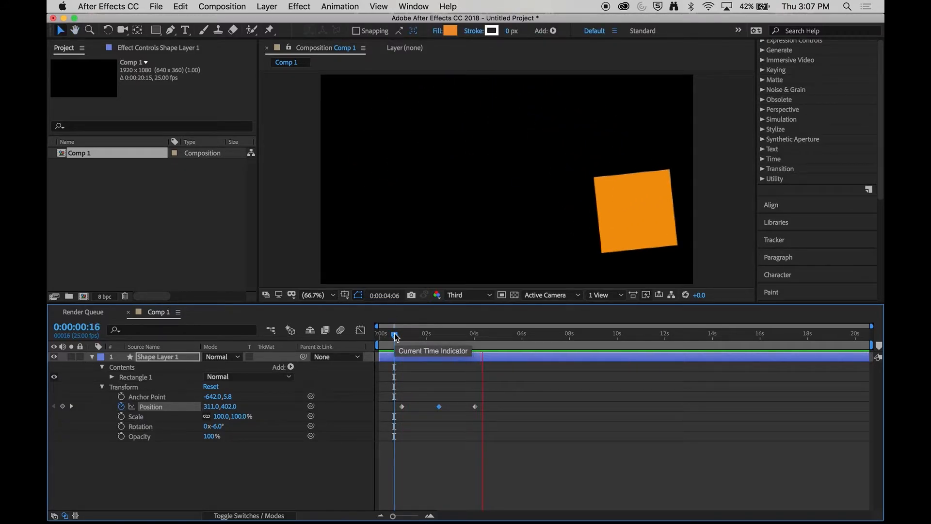
key("space")
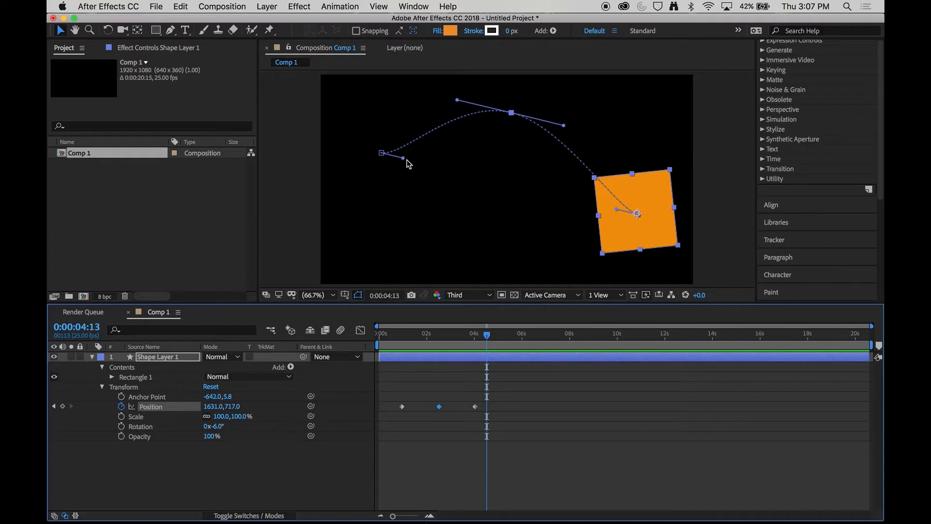
Step: Shape the square's motion path into a smooth arch by adjusting the tangent handles and raising the middle keyframe's point
left_click_drag(403, 158, 389, 98)
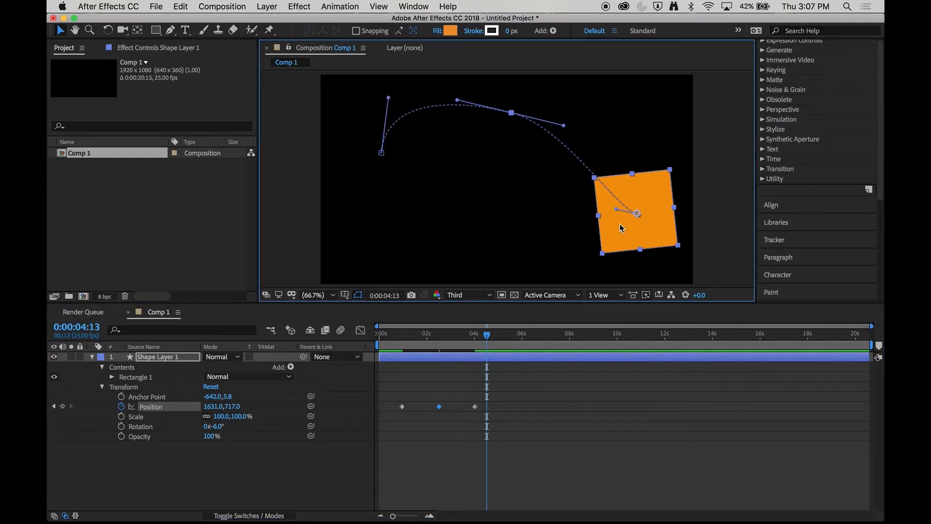
left_click_drag(616, 209, 629, 151)
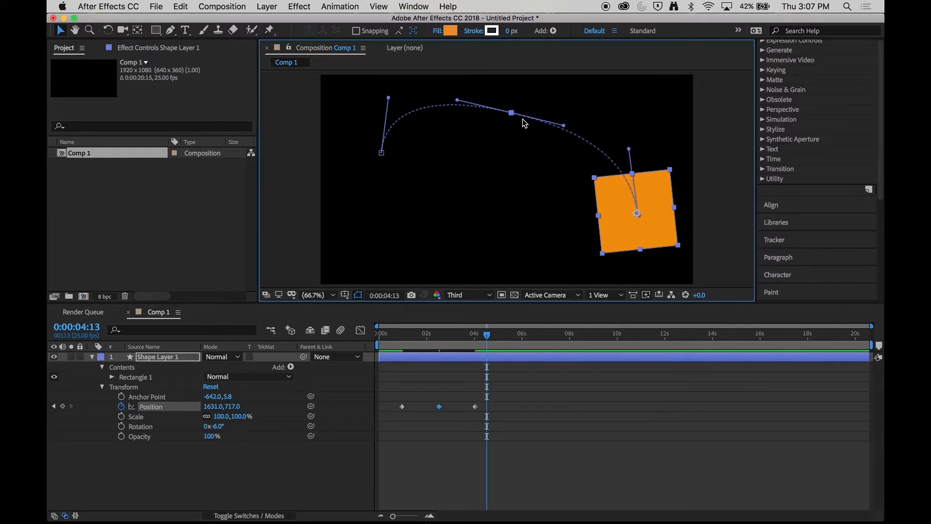
left_click_drag(511, 113, 513, 83)
left_click_drag(565, 96, 503, 85)
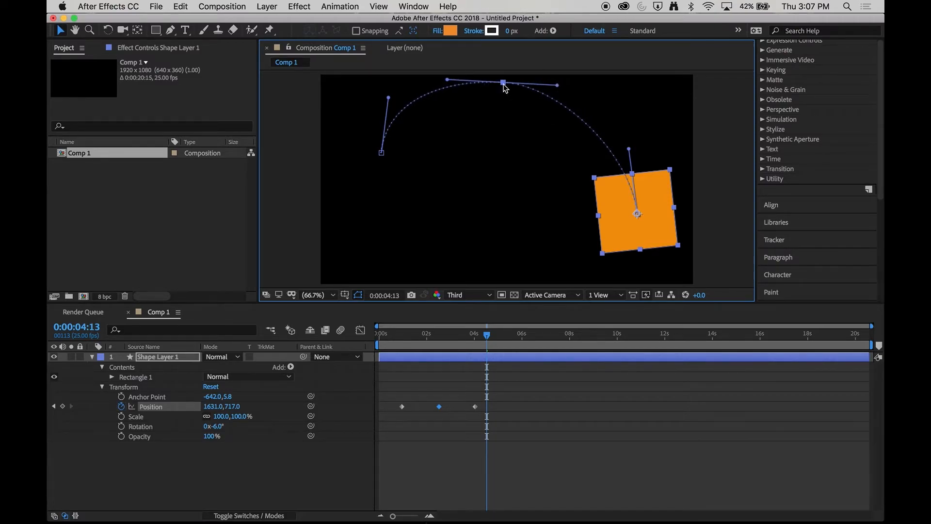
left_click_drag(388, 99, 405, 99)
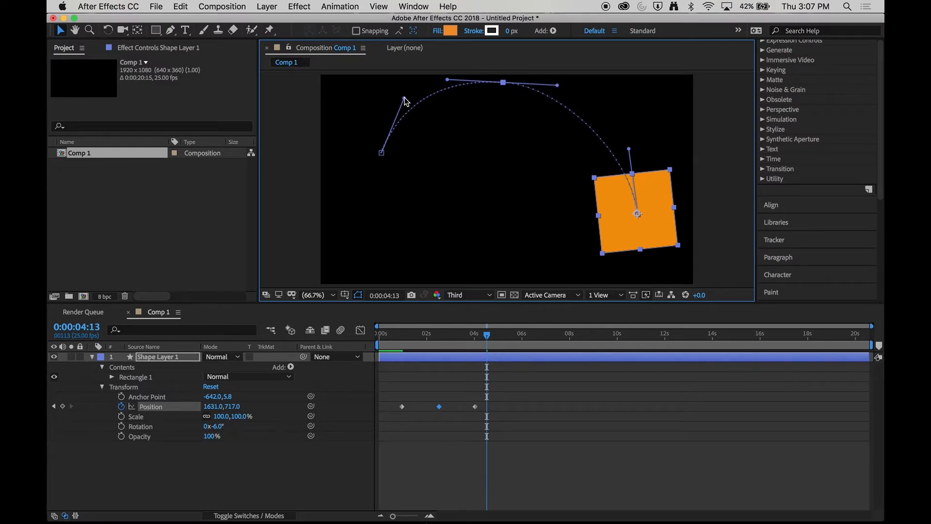
mouse_move(629, 148)
left_mouse_down()
mouse_move(638, 145)
mouse_move(633, 133)
left_mouse_up()
left_click_drag(560, 86, 560, 84)
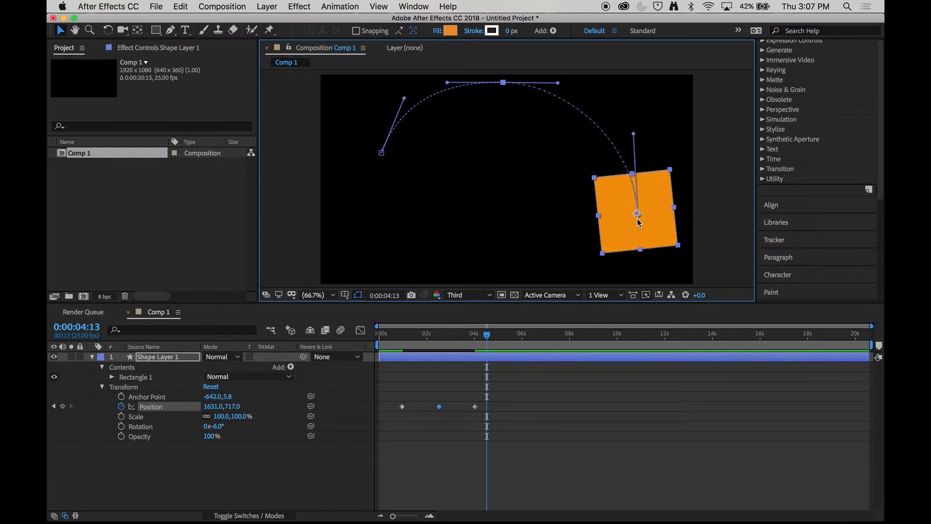
Step: Preview the arched motion from the first frame and stop playback
left_click_drag(443, 333, 368, 340)
key("space")
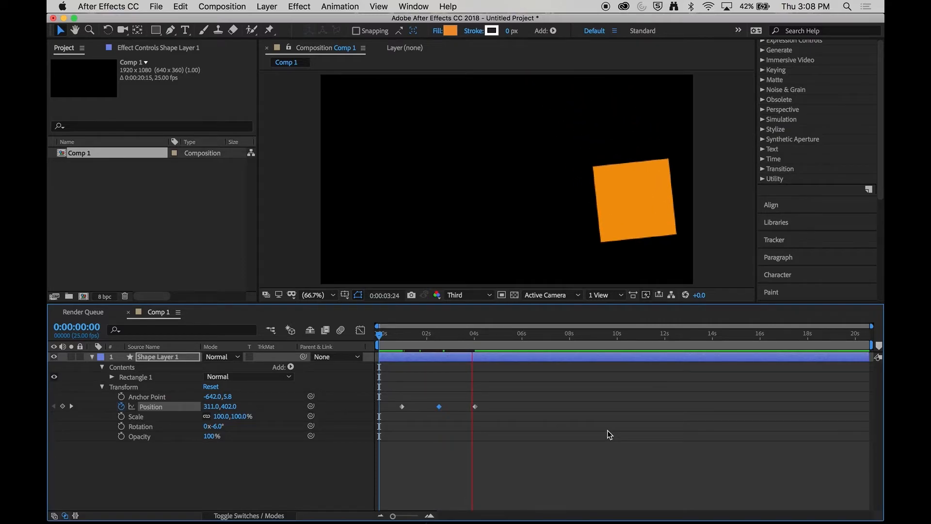
key("space")
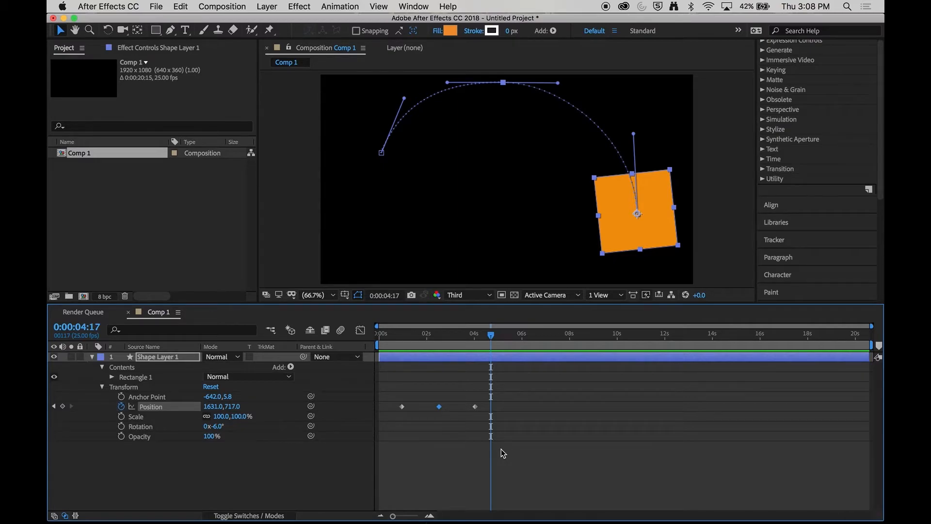
Step: Select all three Position keyframes, stretch them proportionally until the last sits at about 8.3 seconds, and preview from 0:00:00:07
left_click(519, 429)
mouse_move(555, 425)
left_mouse_down()
mouse_move(444, 399)
mouse_move(395, 400)
left_mouse_up()
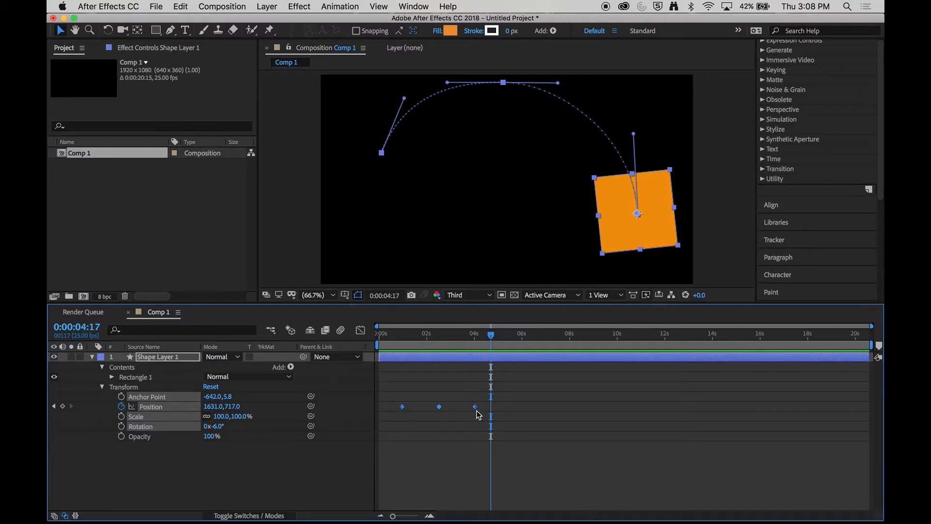
left_click_drag(476, 411, 577, 401)
left_click_drag(465, 336, 387, 343)
key("space")
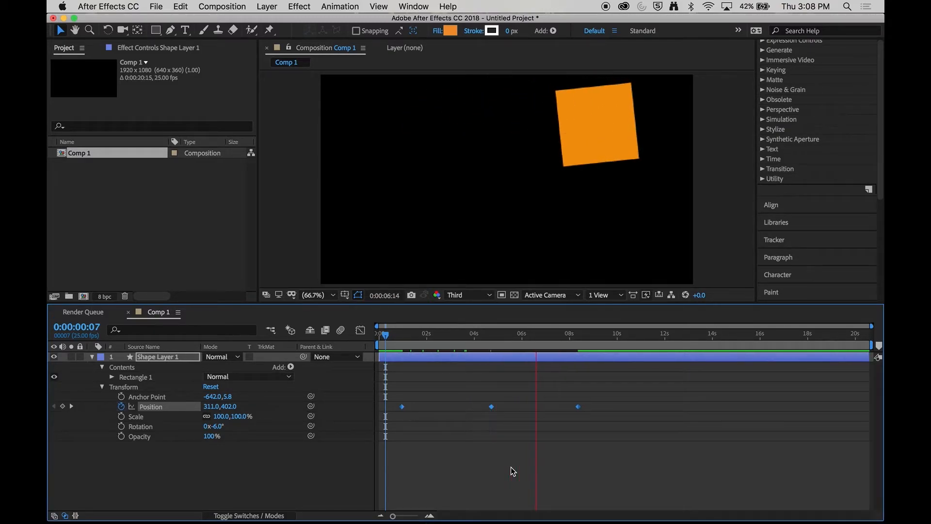
key("space")
Step: Compress the Position keyframes proportionally until the last sits at about 2.3 seconds, and preview from 0:00:00:10
left_click(389, 334)
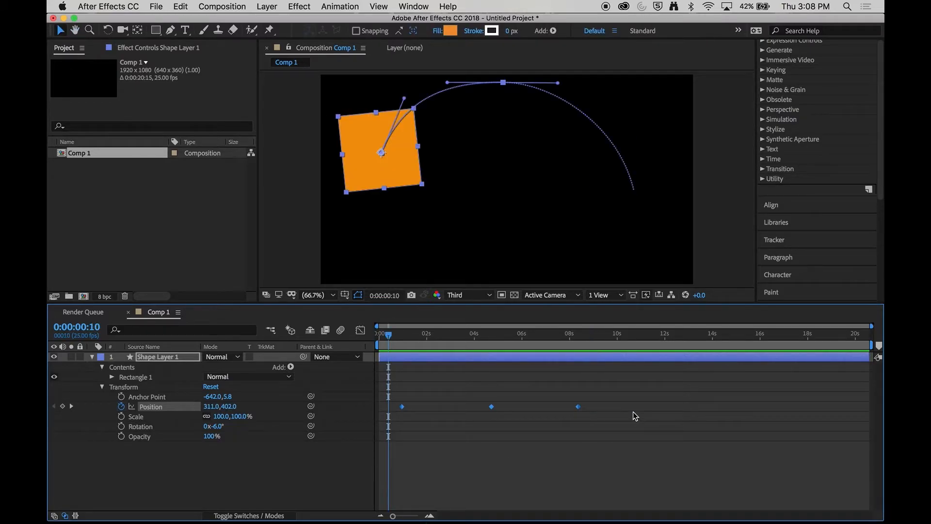
left_click_drag(578, 406, 434, 412)
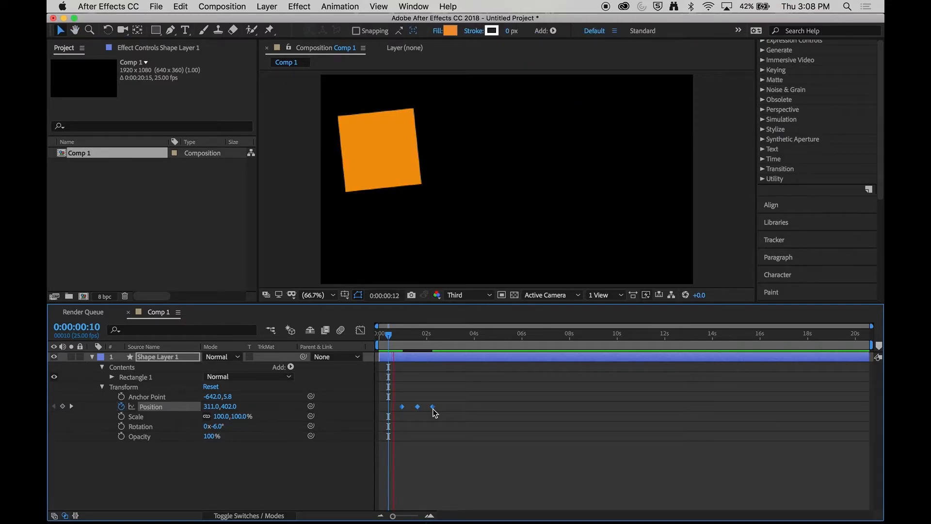
key("space")
key("space")
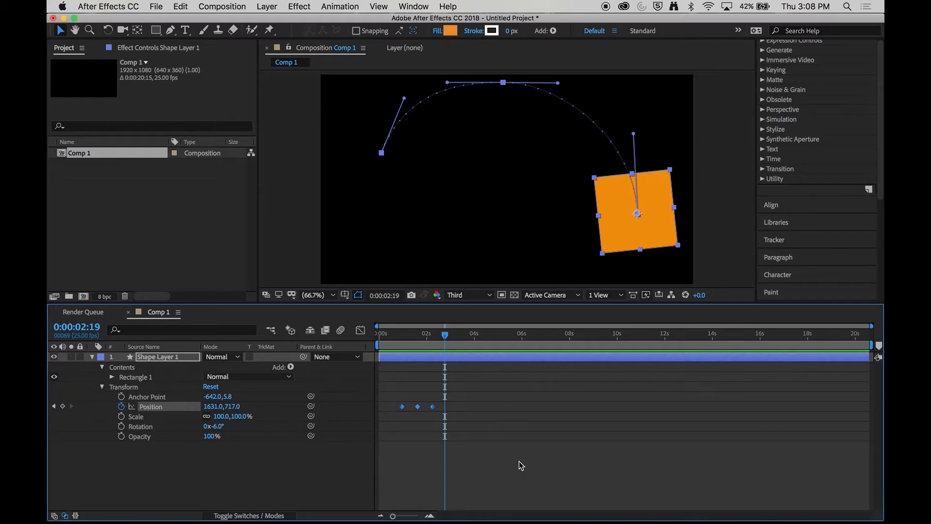
Step: Stretch the Position keyframes proportionally until the last sits at about 3.4 seconds, and preview from 0:00:00:11
left_click_drag(433, 406, 461, 412)
left_click(390, 343)
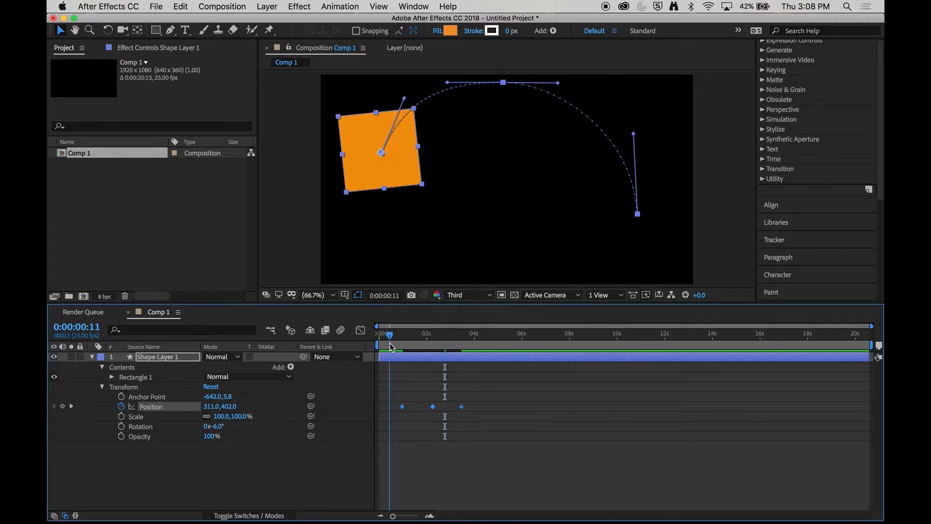
key("space")
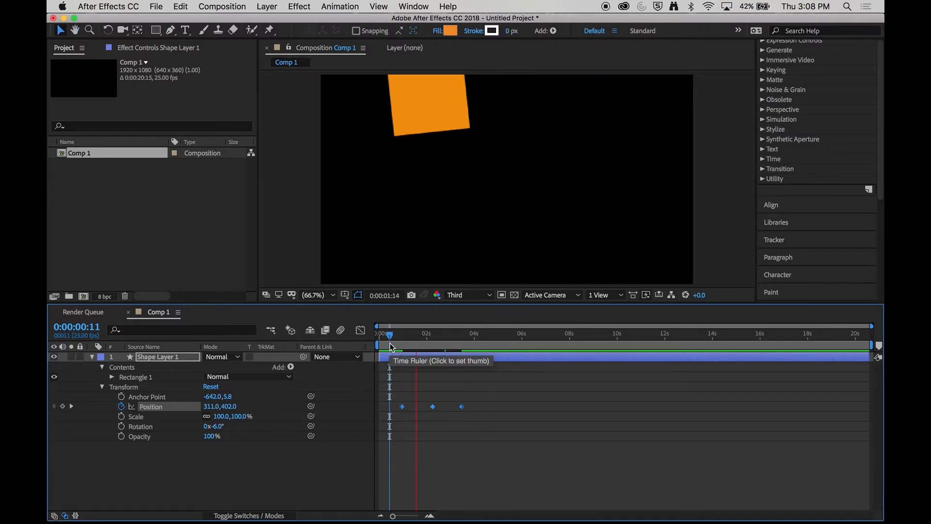
key("space")
Step: Shift all three Position keyframes together so the middle one sits at about 8 seconds, and preview from 0:00:03:24
left_click(433, 406)
left_click_drag(433, 406, 570, 426)
key("space")
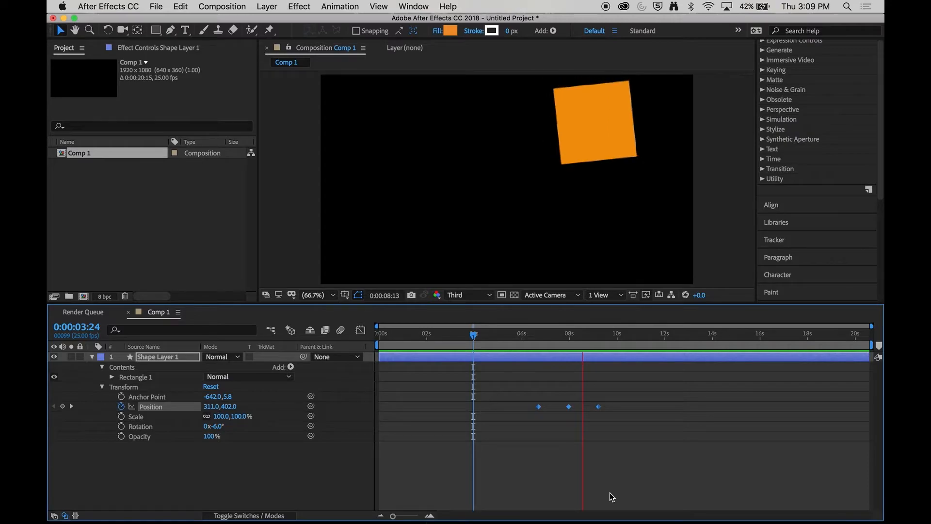
Step: Add a Position keyframe at 0:00:08:17 by moving the square to about 877.7, 730.1
left_click_drag(584, 339, 587, 339)
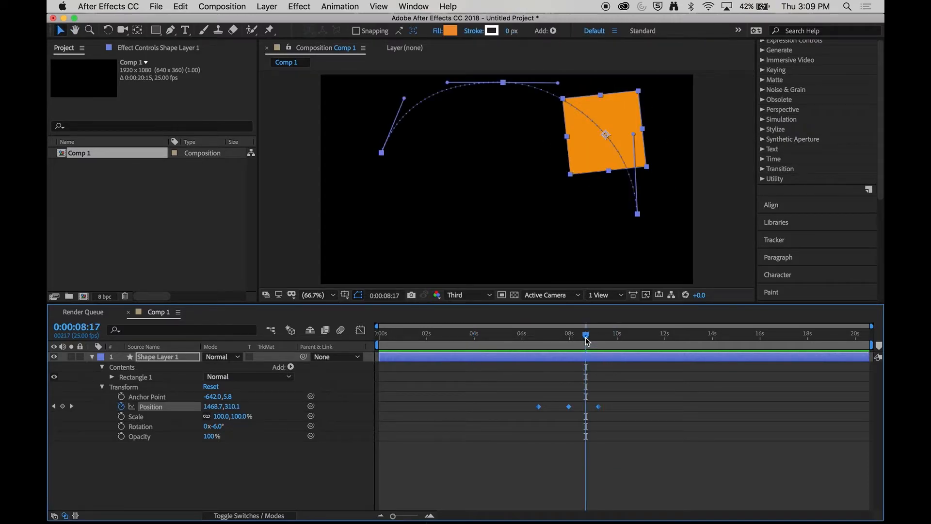
left_click_drag(591, 159, 476, 240)
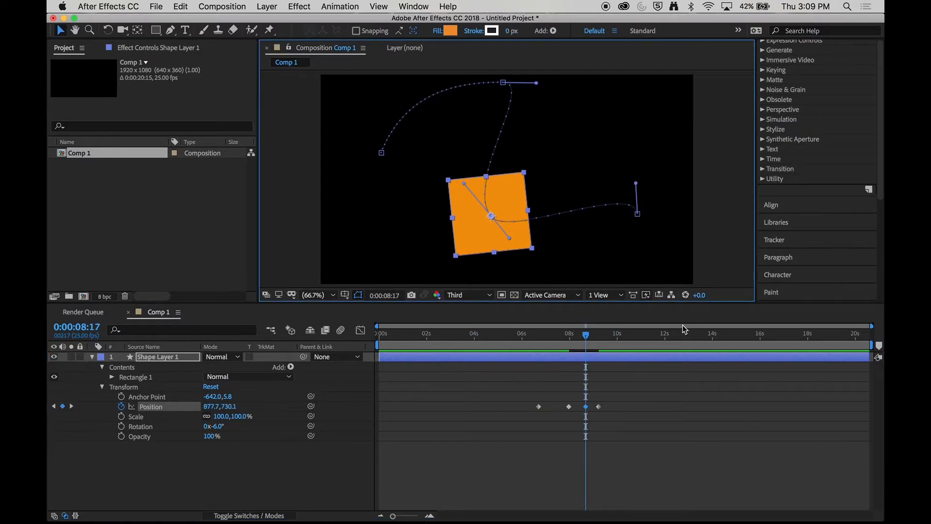
left_click(673, 386)
Step: Move the current time to 0:00:07:03 and delete the Position keyframe at 0:00:08:17
left_click(550, 339)
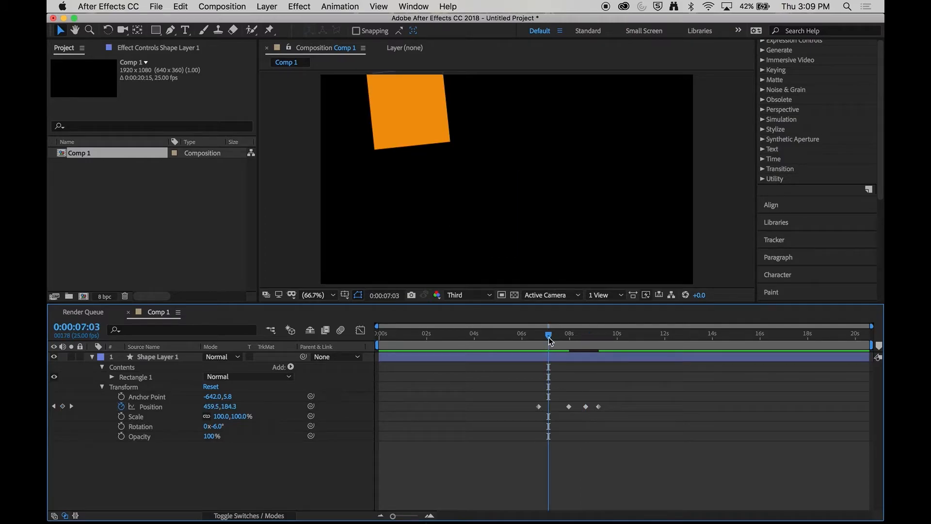
left_click(586, 406)
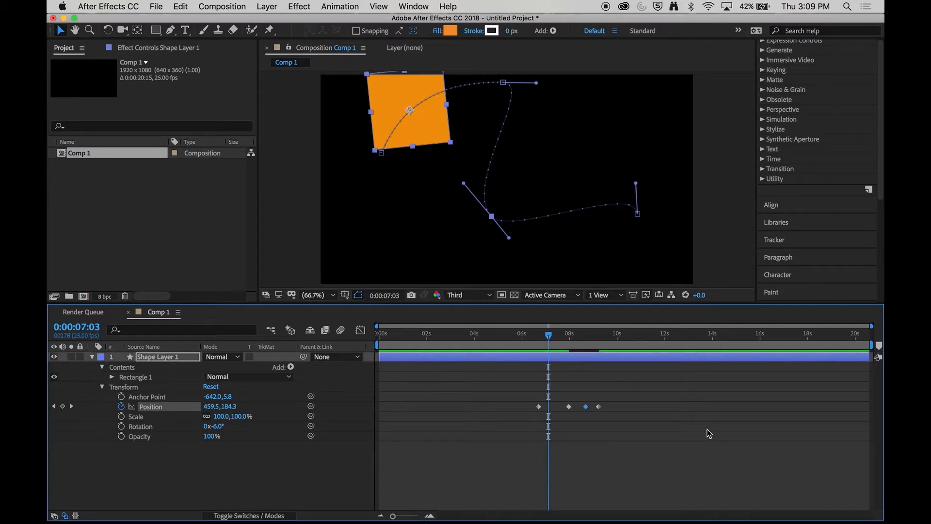
key("Delete")
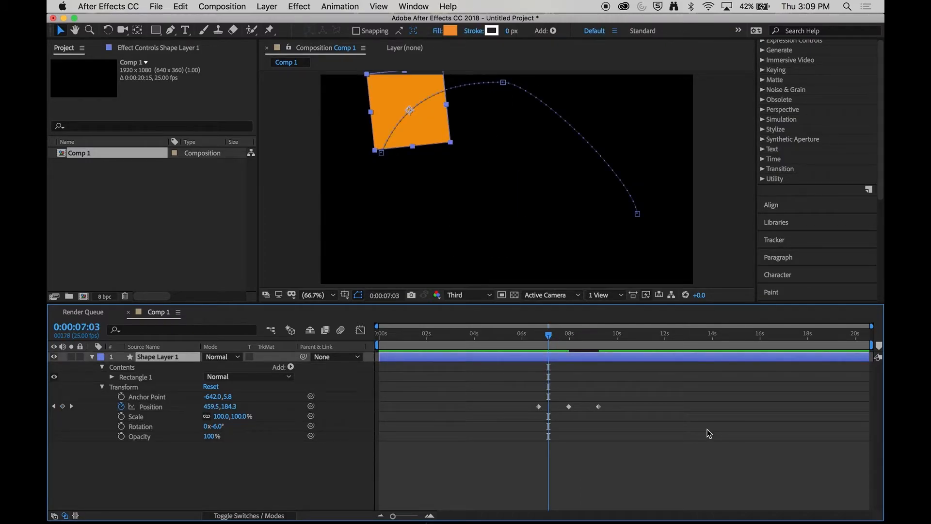
Step: Widen the motion path's curve beyond its middle keyframe, and space the middle and last Position keyframes out to about 8.8 and 10.6 seconds
left_click(502, 83)
left_click_drag(537, 83, 602, 87)
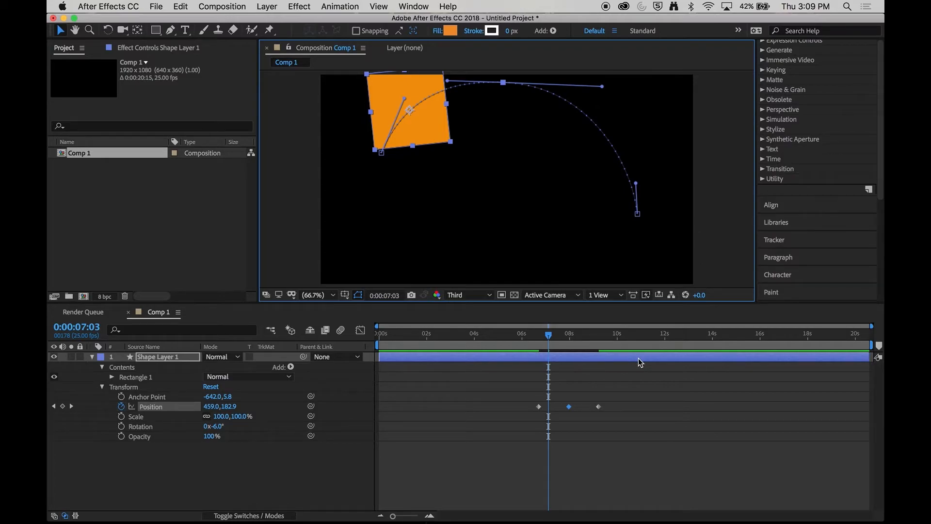
left_click_drag(582, 407, 587, 407)
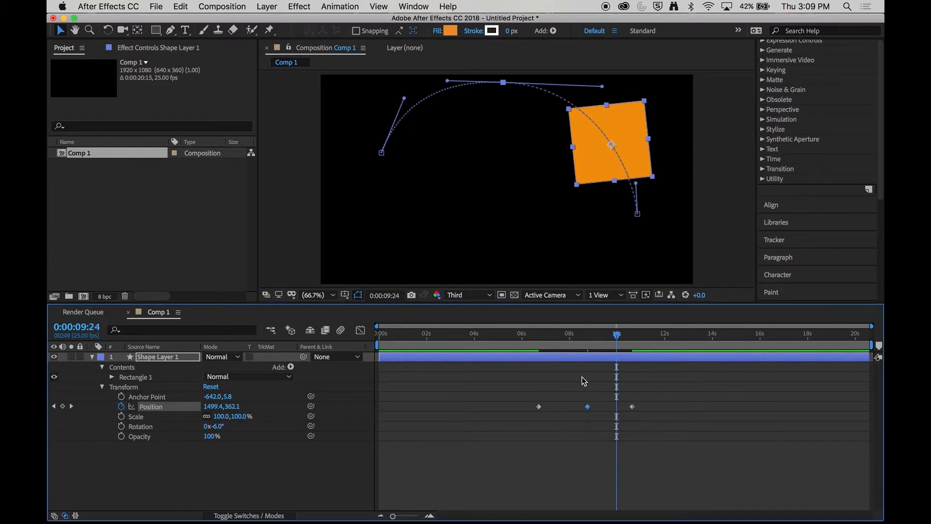
left_click_drag(579, 336, 518, 336)
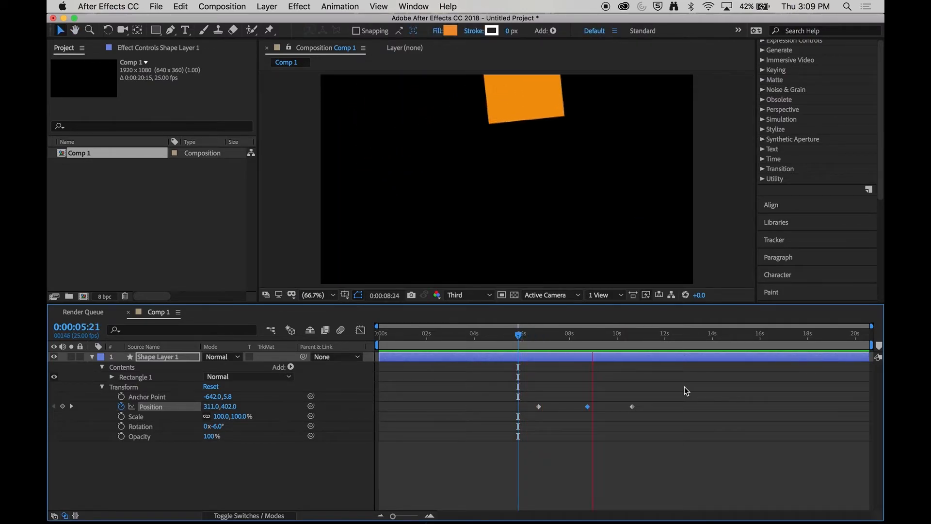
key("space")
Step: Move the middle Position keyframe to 0:00:08:03, preview the motion from 0:00:06:24, and clear the selection
left_click_drag(639, 345, 601, 346)
left_click_drag(588, 407, 573, 406)
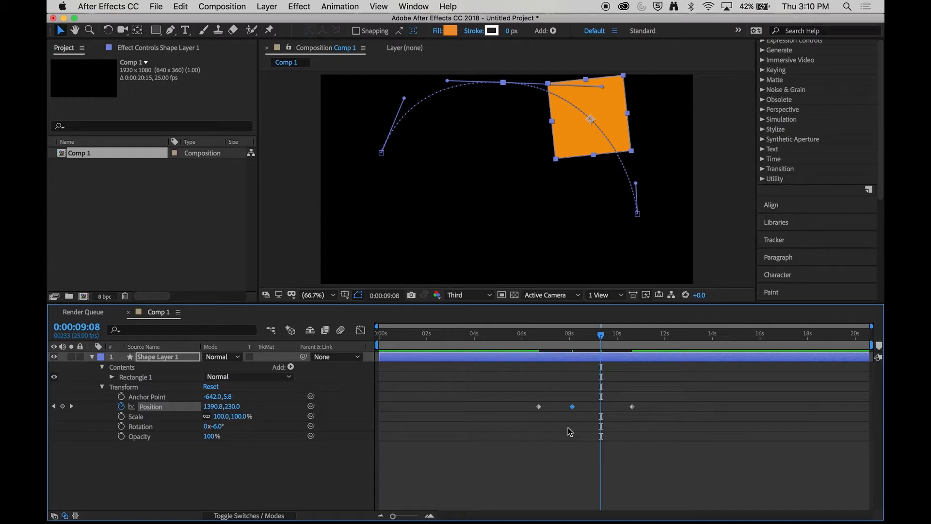
left_click_drag(563, 334, 545, 334)
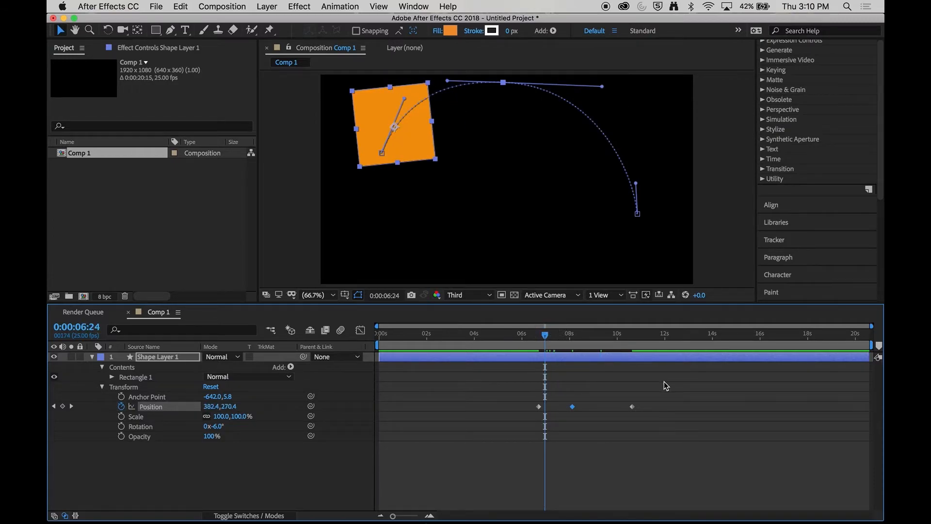
left_click(665, 384)
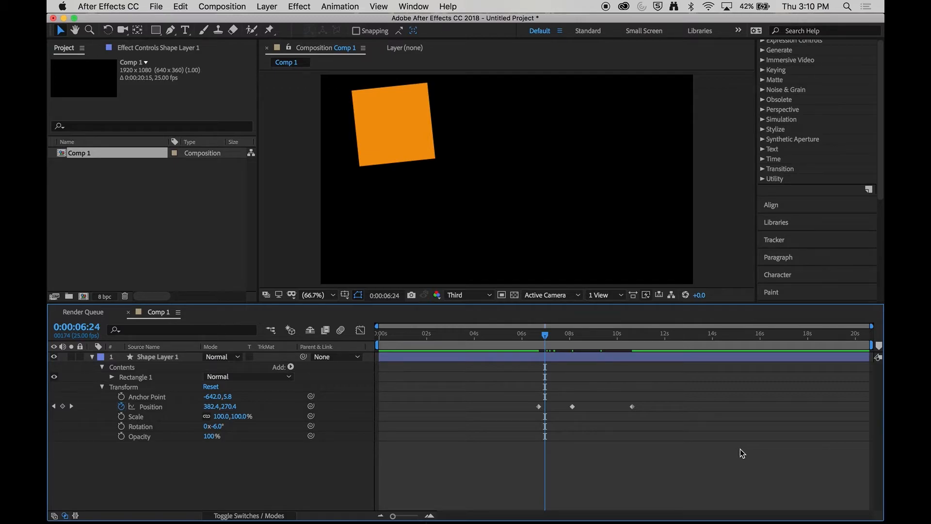
Step: Apply Easy Ease to the middle Position keyframe and preview the motion from 0:00:06:13
left_click(573, 407)
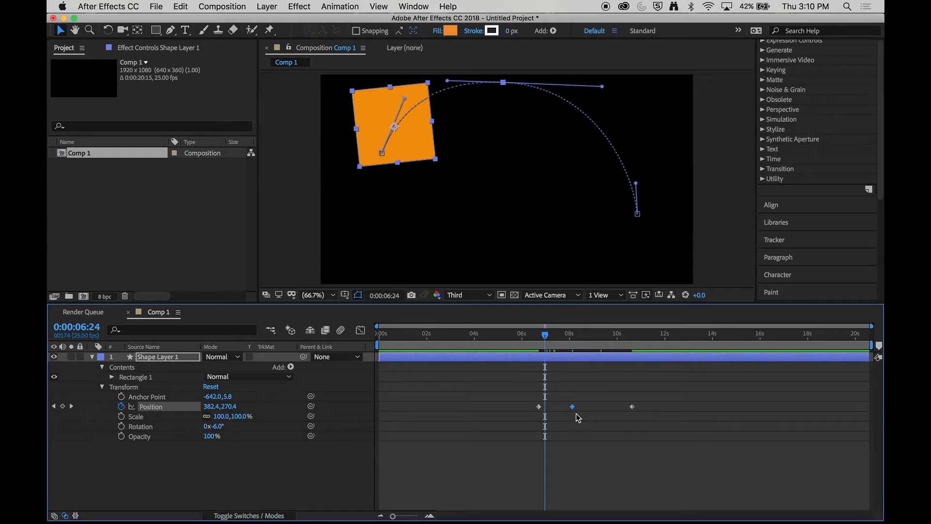
right_click(573, 408)
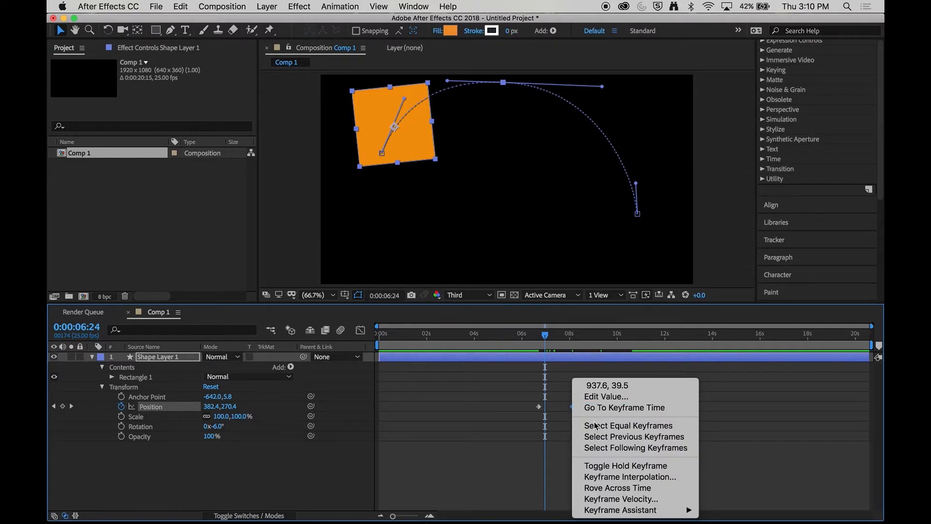
mouse_move(645, 510)
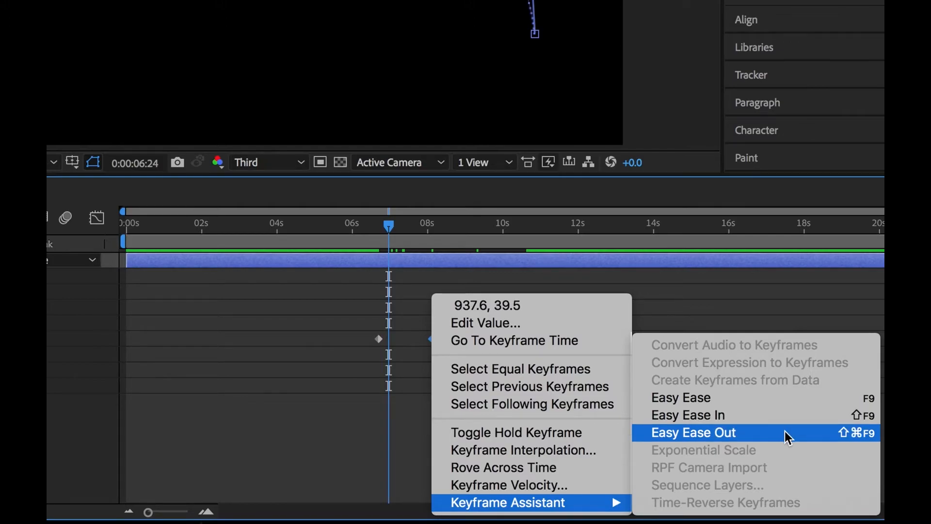
left_click(784, 402)
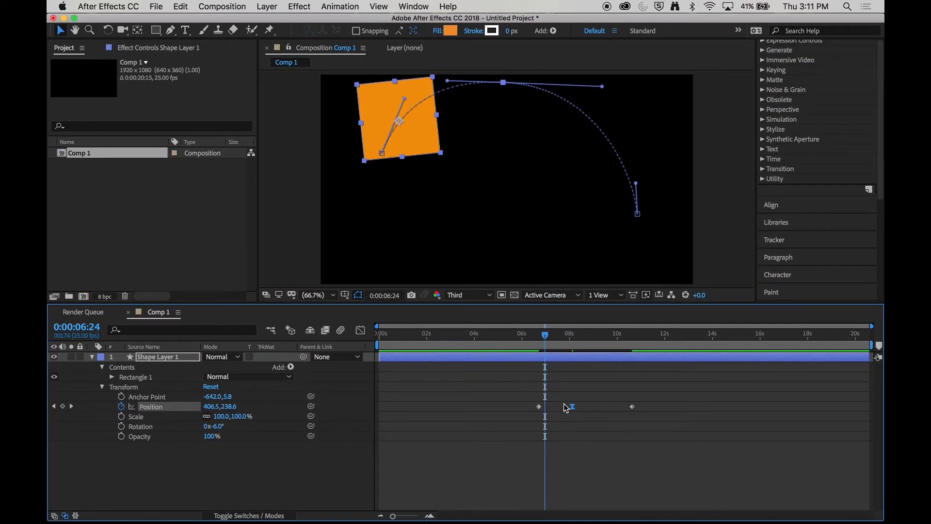
left_click(534, 335)
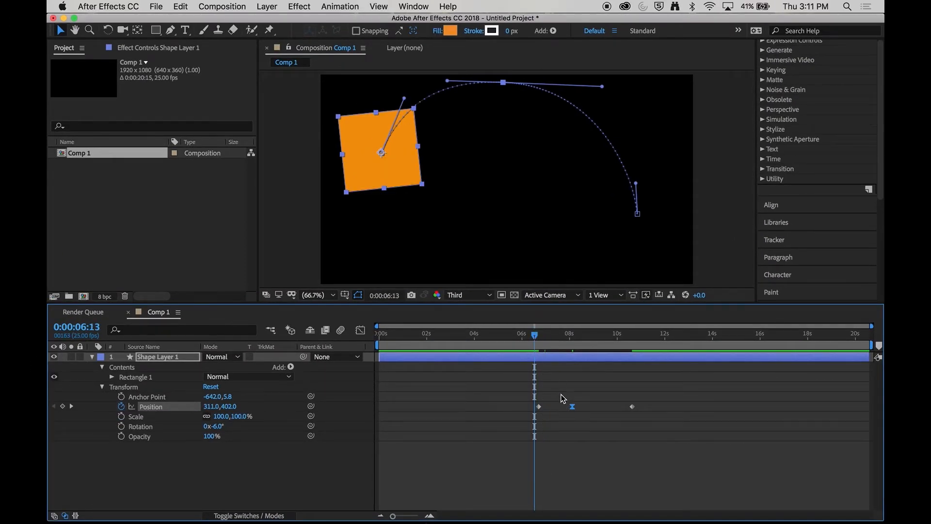
key("space")
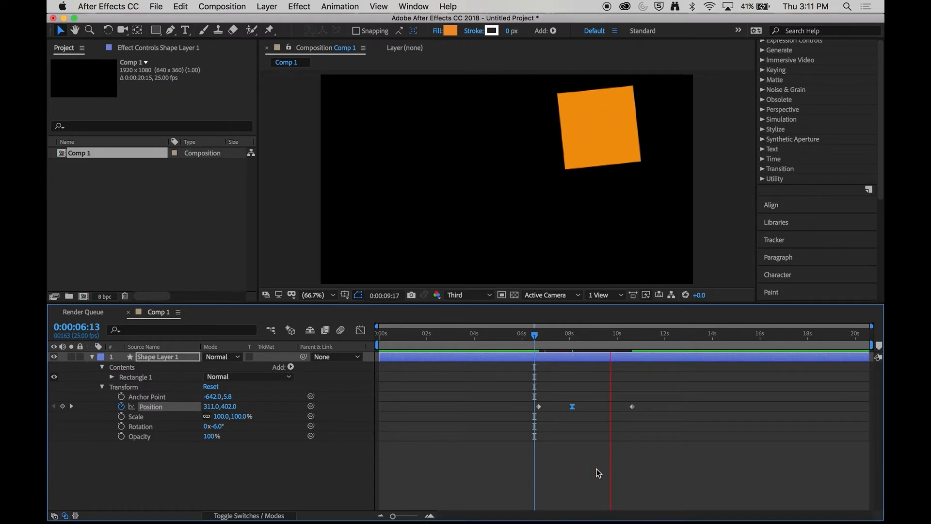
key("space")
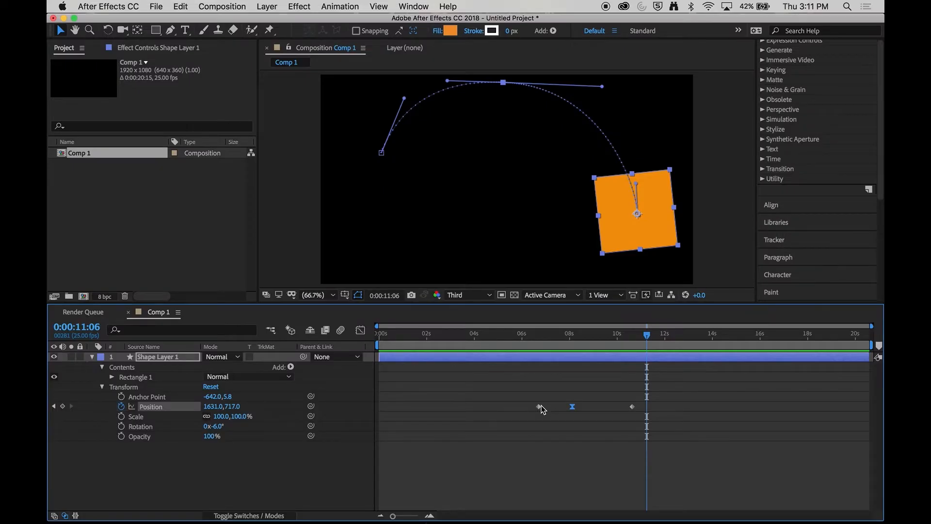
Step: Apply Easy Ease Out to the first Position keyframe and preview the motion from 0:00:06:05
left_click(539, 405)
left_click(539, 407)
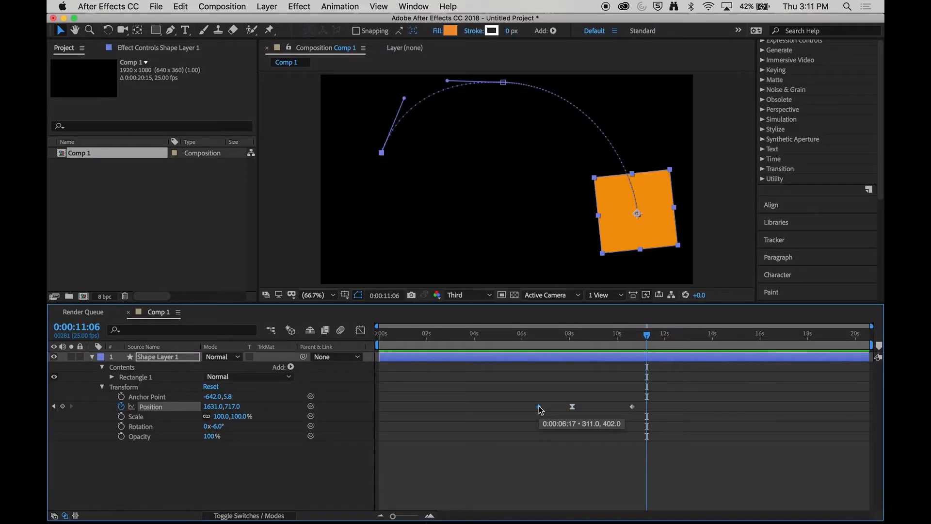
right_click(540, 409)
mouse_move(626, 510)
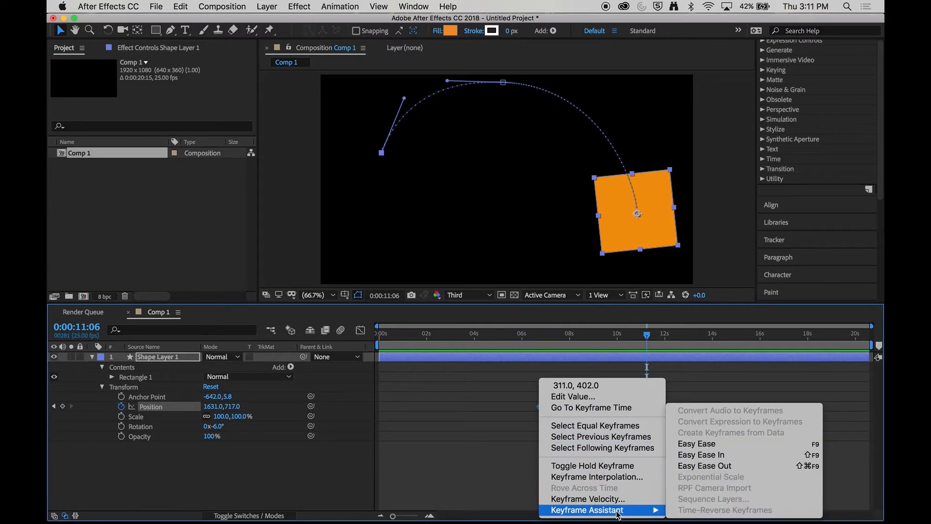
left_click(708, 466)
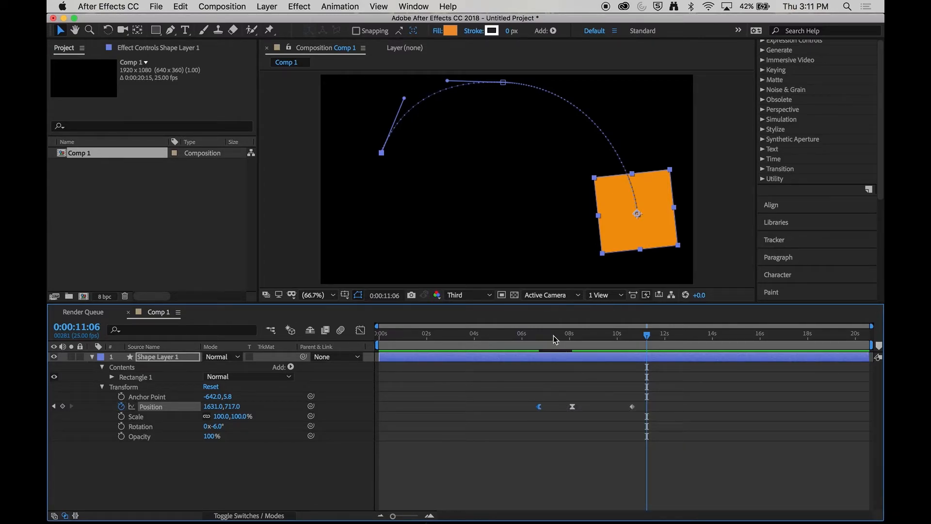
left_click_drag(552, 339, 528, 341)
key("space")
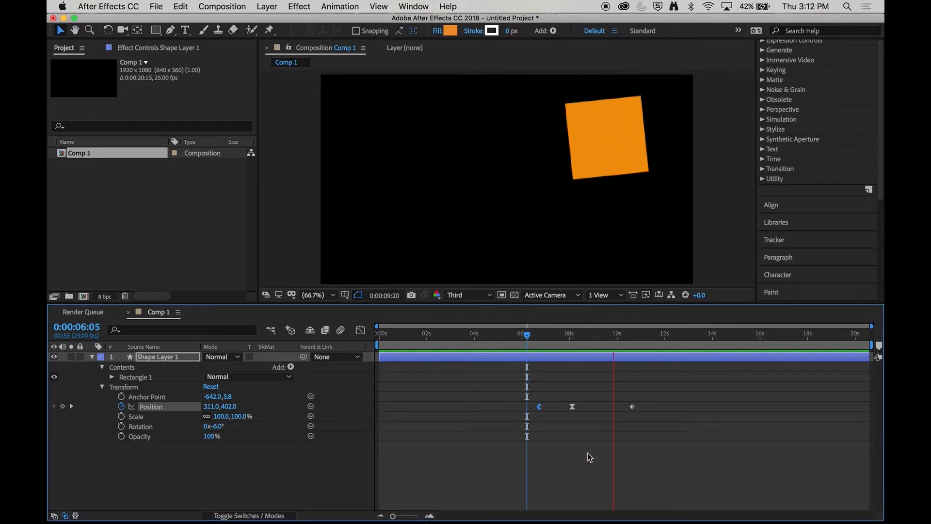
key("space")
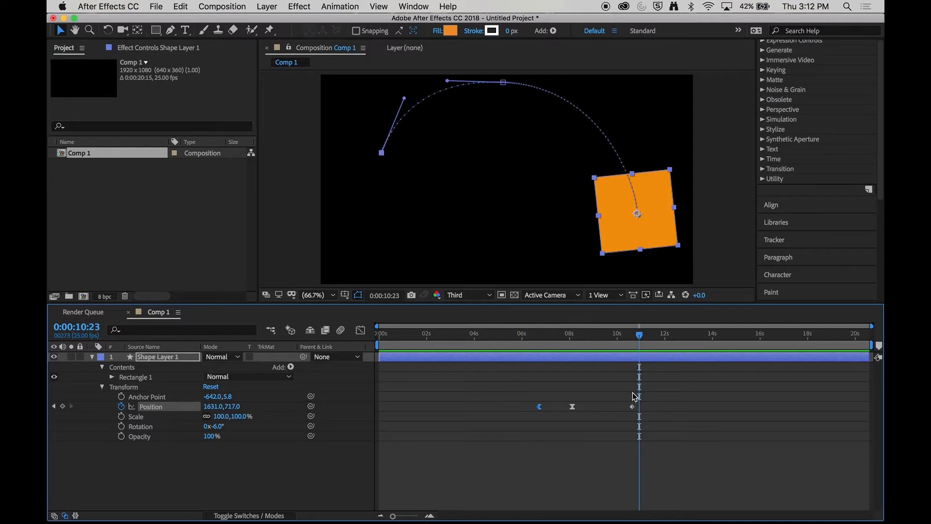
Step: Apply Easy Ease In to the last Position keyframe and preview the motion from 0:00:05:24
right_click(632, 406)
mouse_move(677, 512)
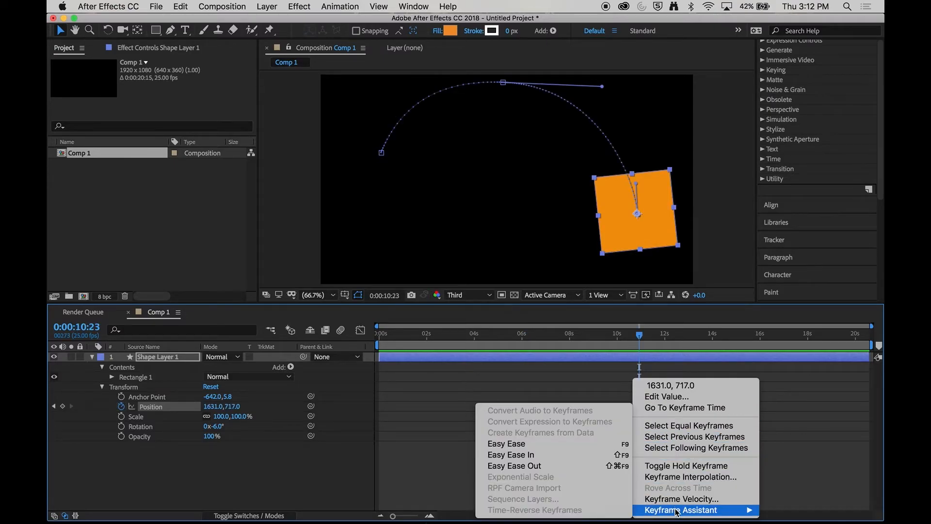
left_click(507, 444)
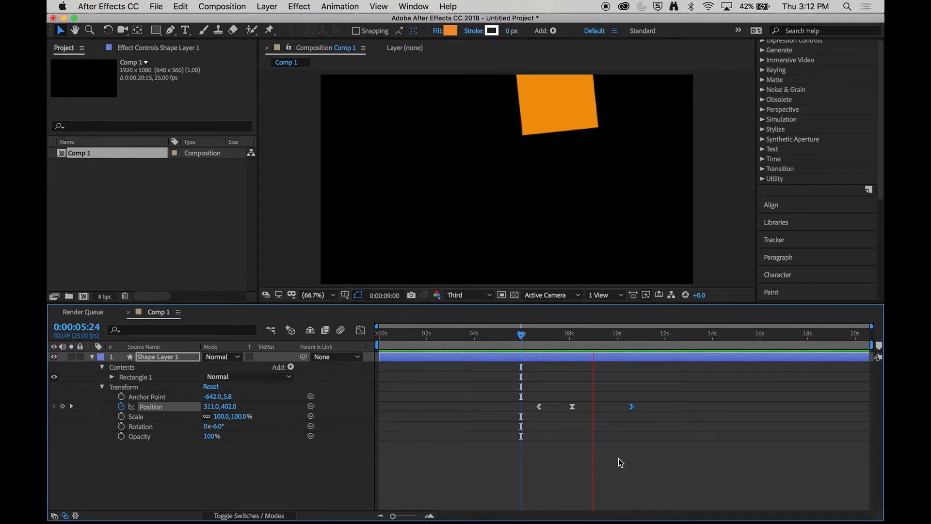
key("space")
mouse_move(579, 337)
left_mouse_down()
mouse_move(536, 338)
mouse_move(570, 333)
left_mouse_up()
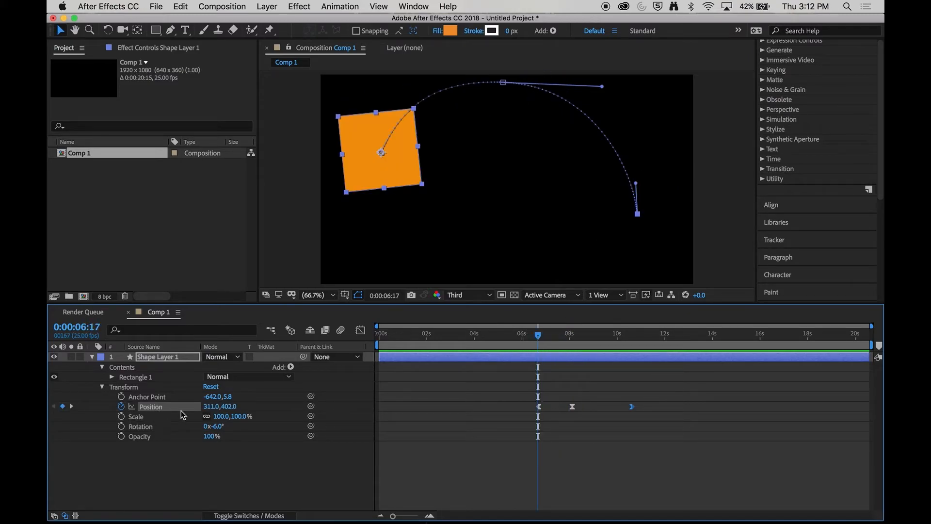
left_click(515, 456)
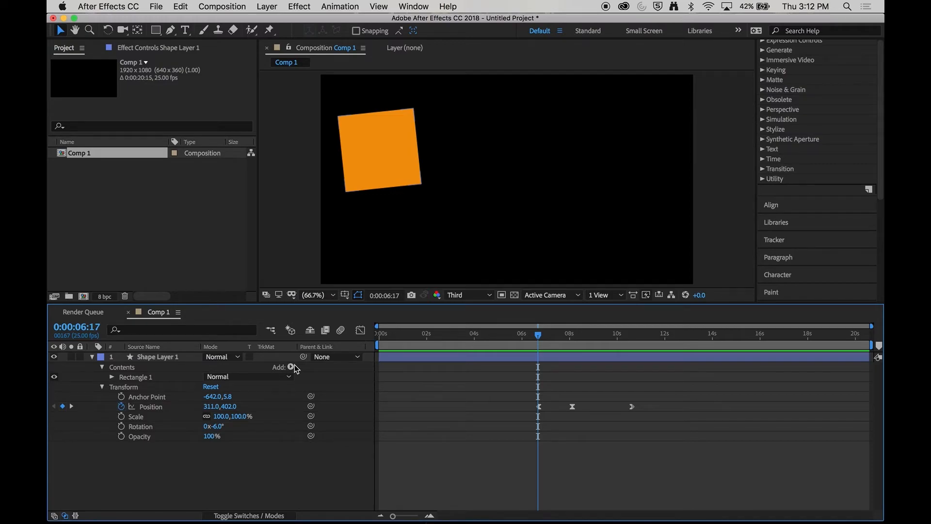
Step: Animate the square's Scale with a keyframe of 11% at 0:00:06:08 and one of 93% at 0:00:08:03
left_click_drag(548, 337, 532, 337)
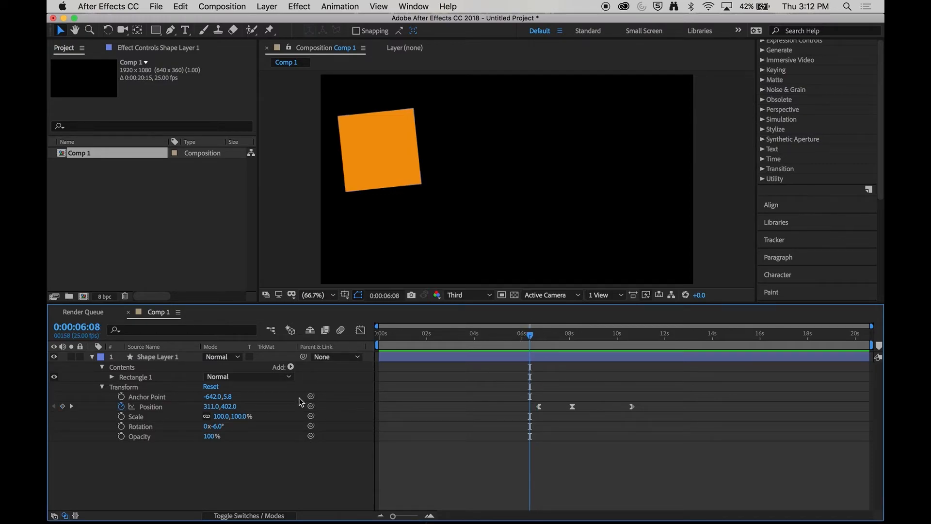
left_click(122, 417)
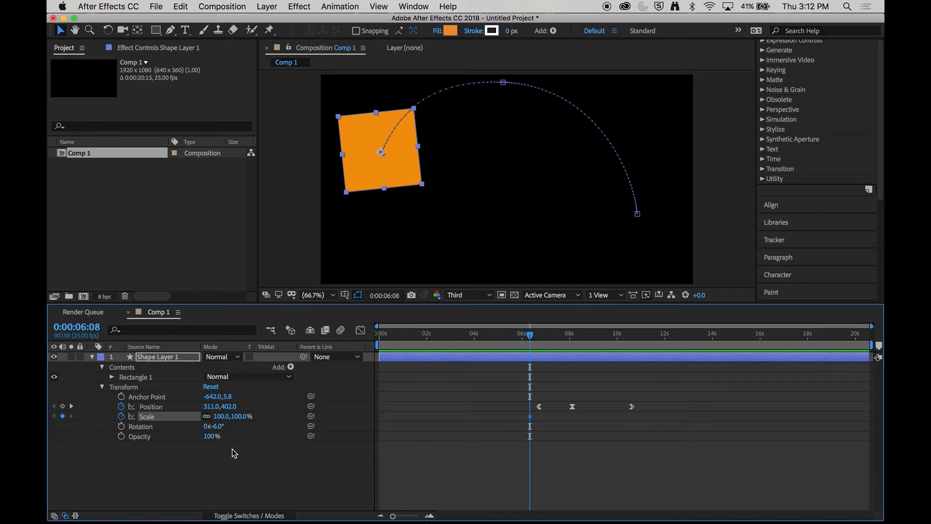
left_click_drag(224, 417, 179, 426)
left_click(362, 479)
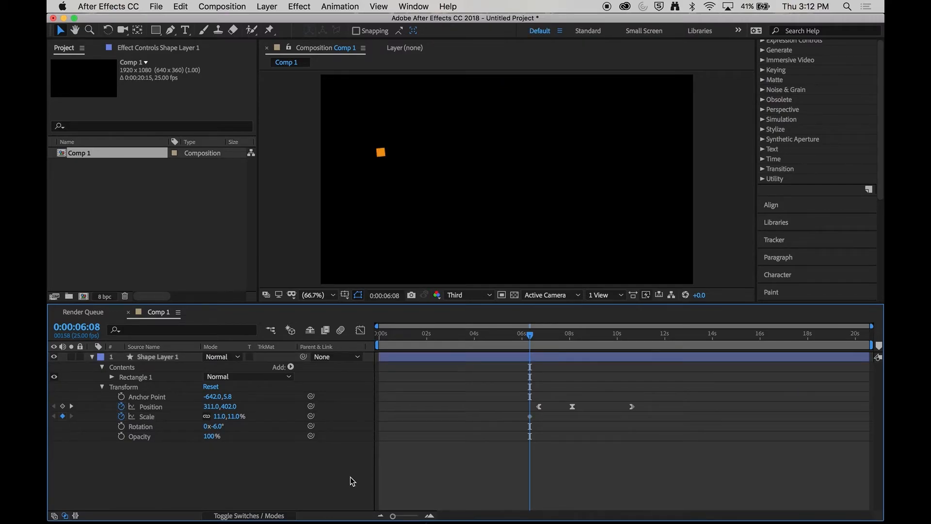
left_click_drag(530, 335, 572, 335)
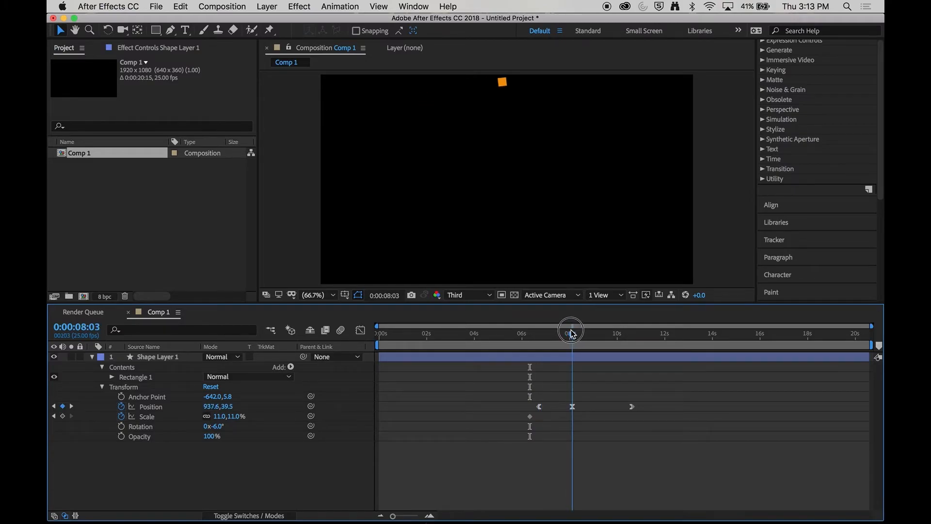
left_click_drag(238, 416, 286, 420)
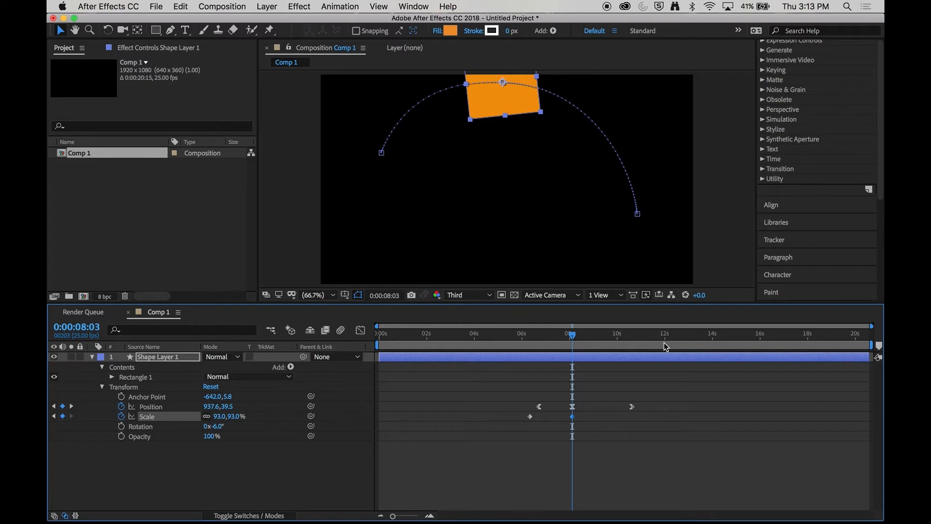
Step: Add a Scale keyframe of 22% at 0:00:10:18 and preview the animation from 0:00:05:03
left_click_drag(576, 339, 634, 345)
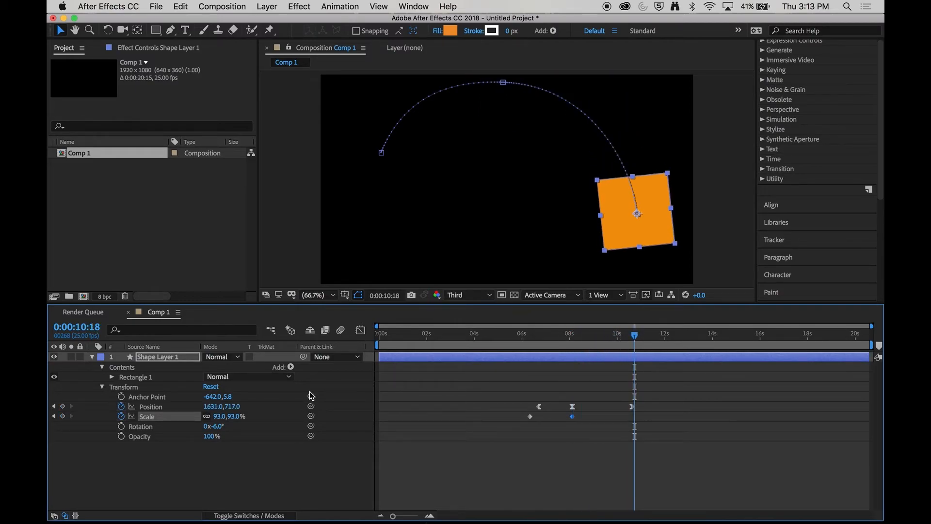
left_click_drag(235, 418, 184, 418)
left_click(501, 338)
left_click(313, 479)
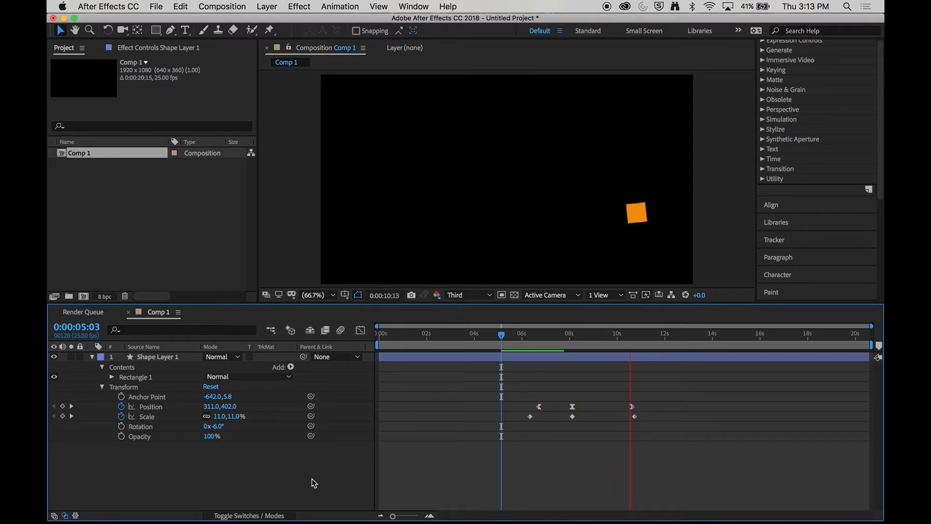
key("space")
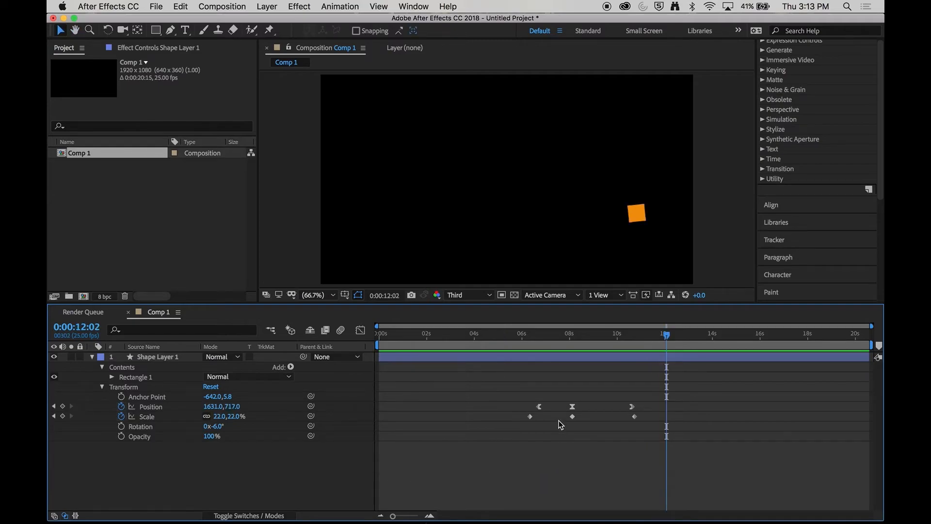
Step: Delete all three Scale keyframes of the square together, keeping the Position keyframes
left_click(538, 407)
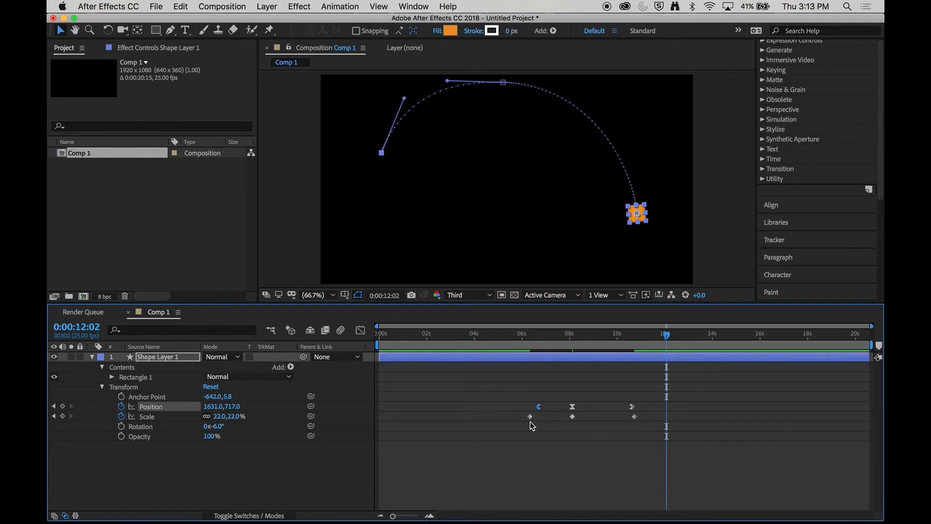
left_click(530, 417)
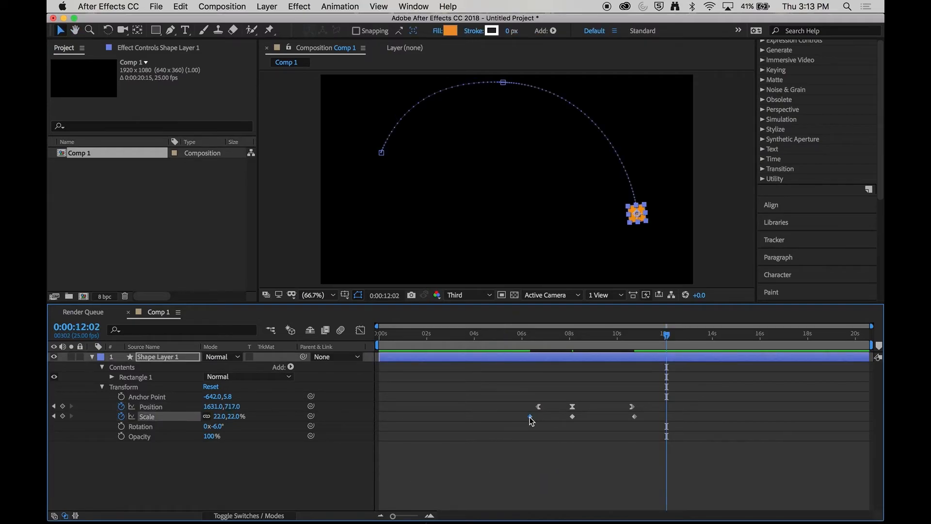
left_click(632, 407)
mouse_move(530, 417)
left_mouse_down()
mouse_move(538, 418)
mouse_move(514, 416)
left_mouse_up()
left_click(572, 435)
left_click_drag(570, 434, 506, 421)
key("Delete")
Step: Select the first, middle and last Position keyframes one by one, and clear the selection
left_click(539, 408)
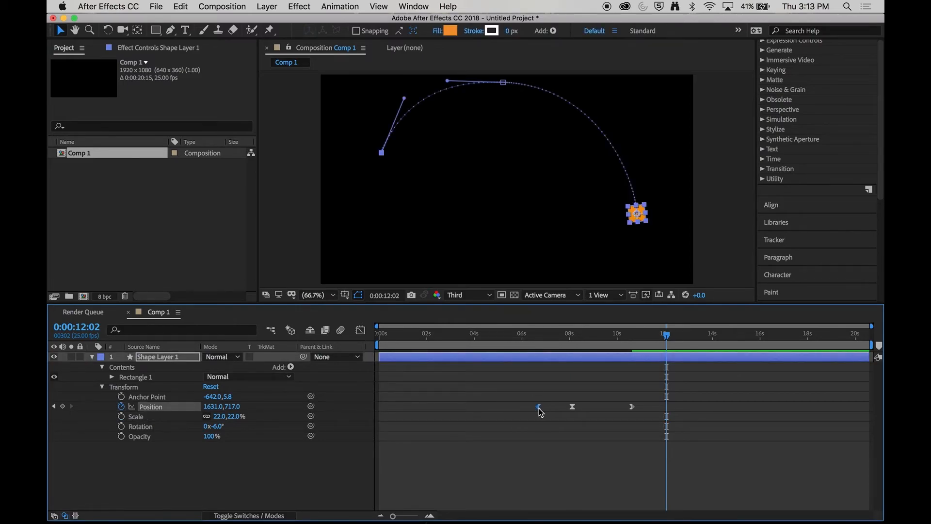
left_click(572, 407)
left_click(632, 407)
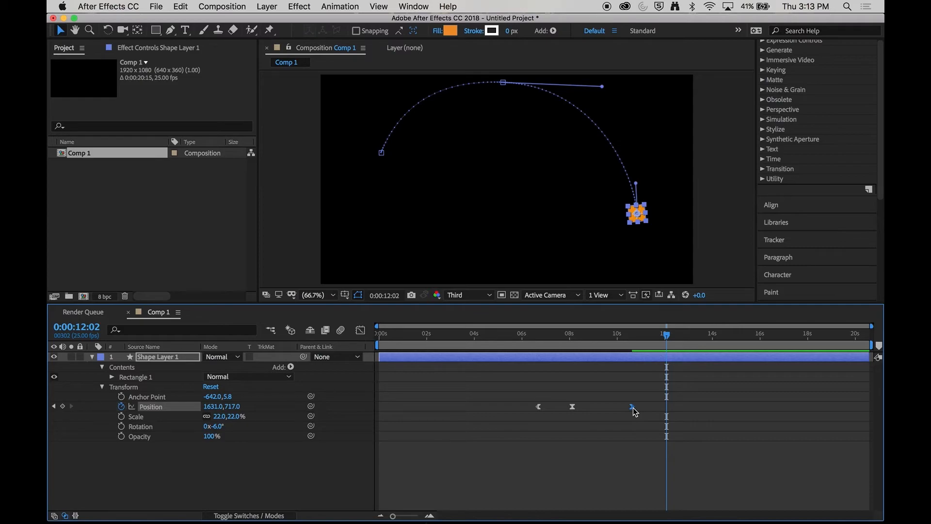
left_click(634, 421)
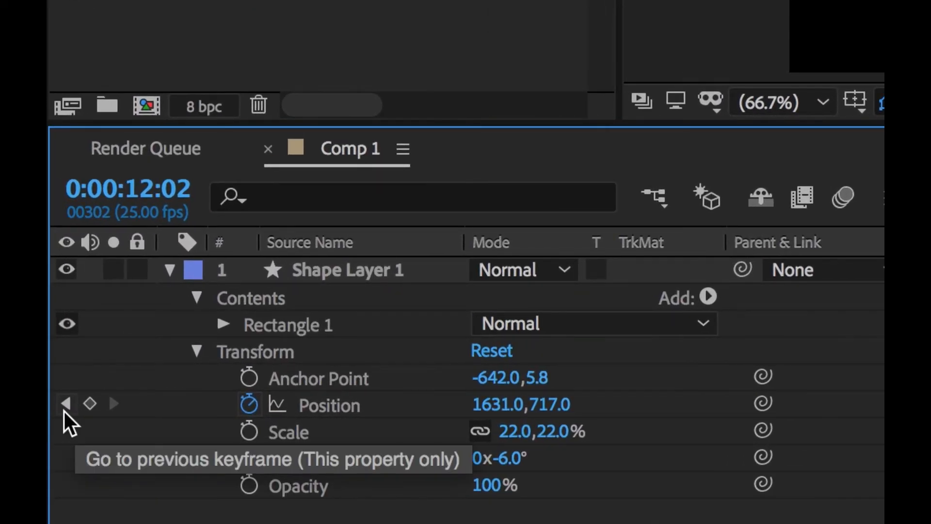
Step: Step backward and forward through the Position keyframes, ending on the first one at 0:00:06:17
left_click(66, 404)
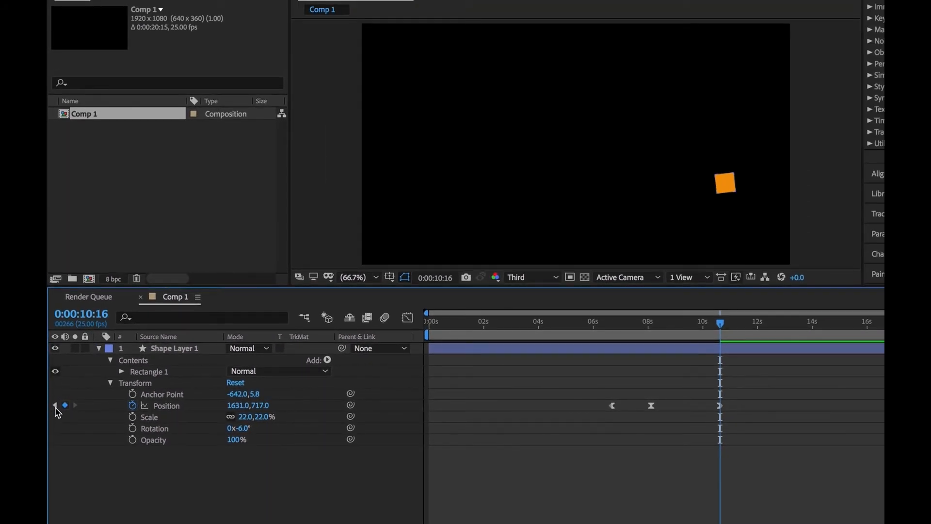
left_click(55, 405)
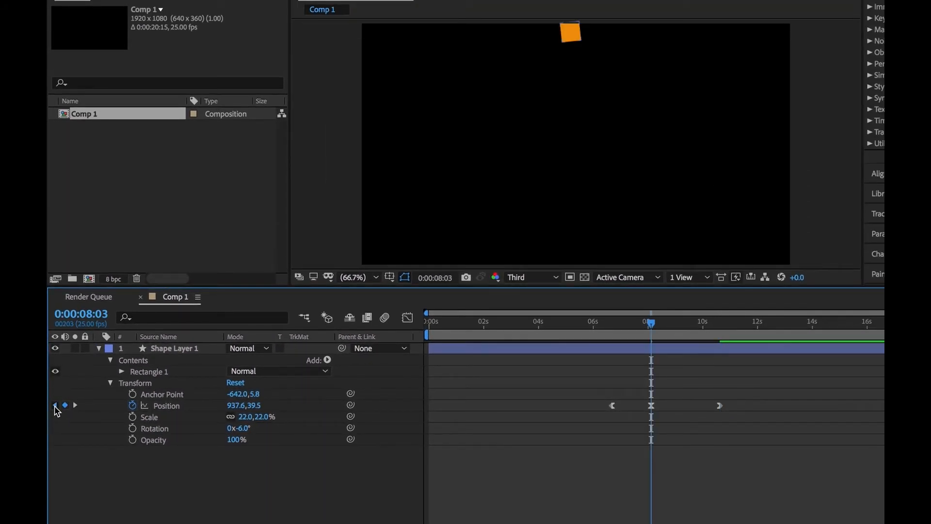
left_click(55, 405)
left_click(76, 406)
left_click(76, 406)
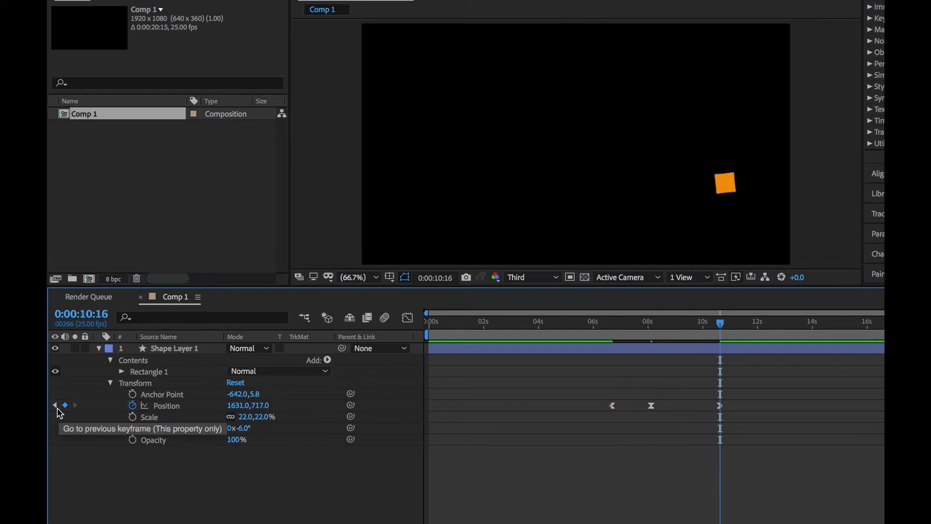
left_click(55, 406)
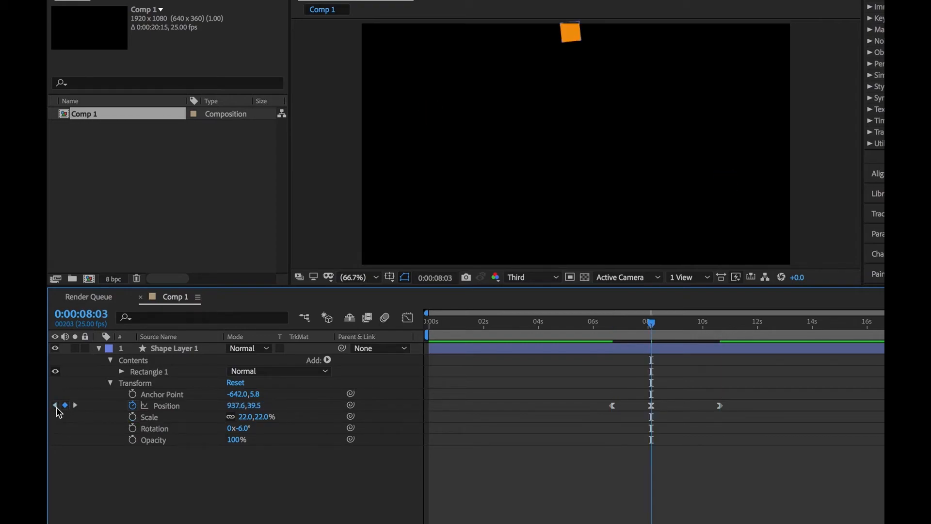
left_click(55, 406)
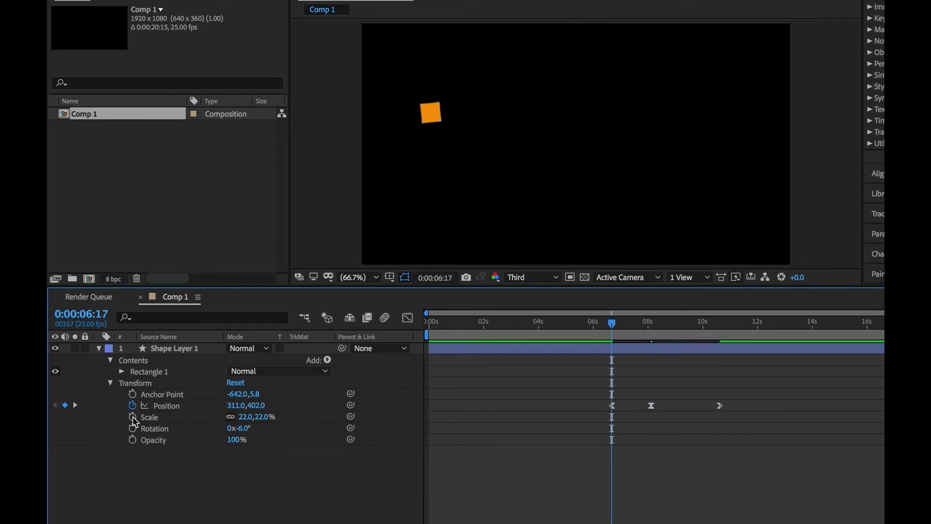
Step: Add Scale keyframes of 22%, 69% and 24% at the first, middle and last Position keyframes, and preview the animation from 0:00:06:01
left_click(132, 418)
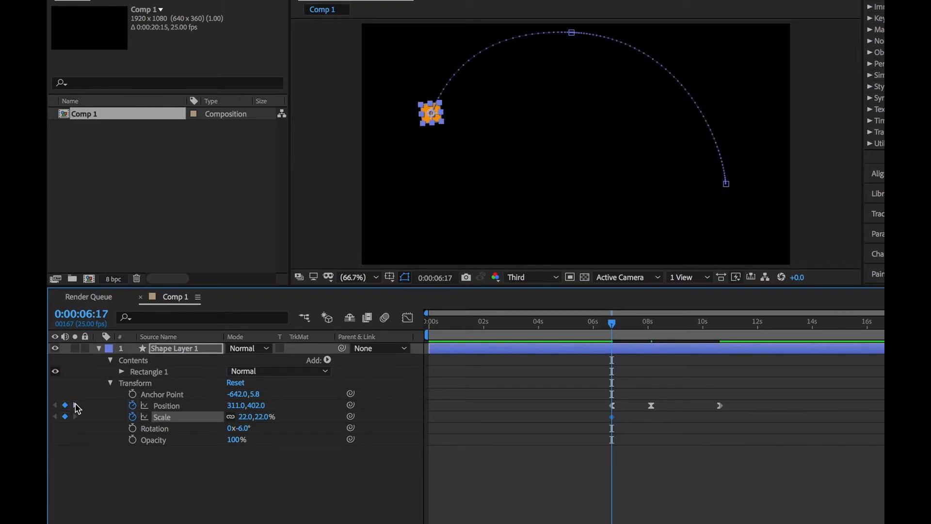
left_click(75, 405)
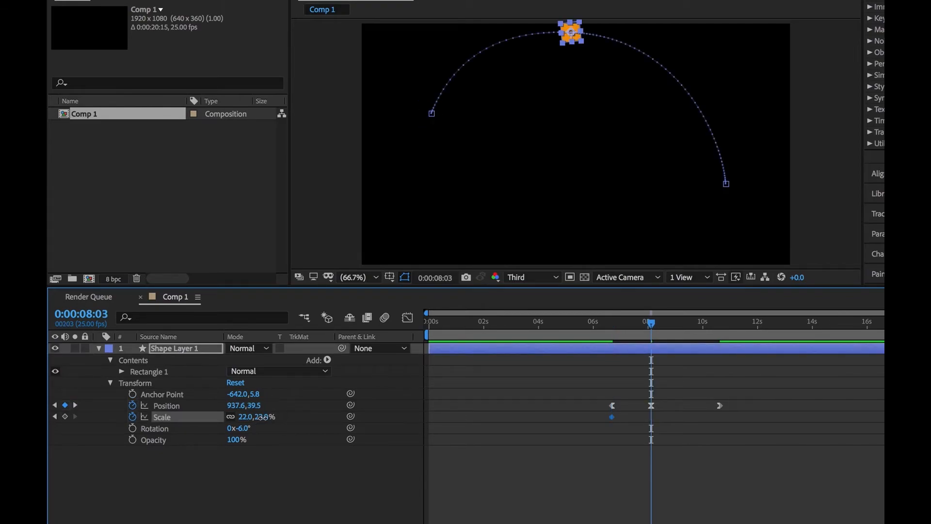
left_click_drag(266, 417, 229, 417)
left_click(75, 405)
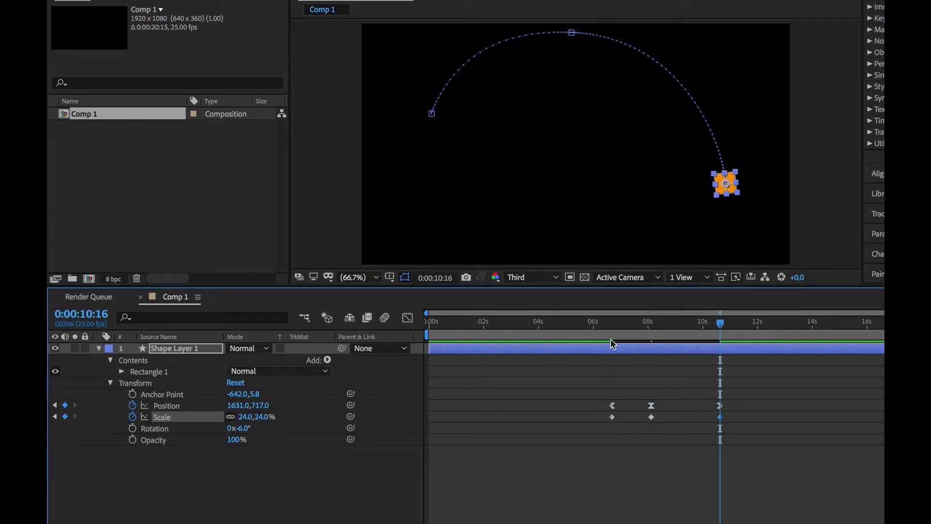
left_click(594, 337)
key("space")
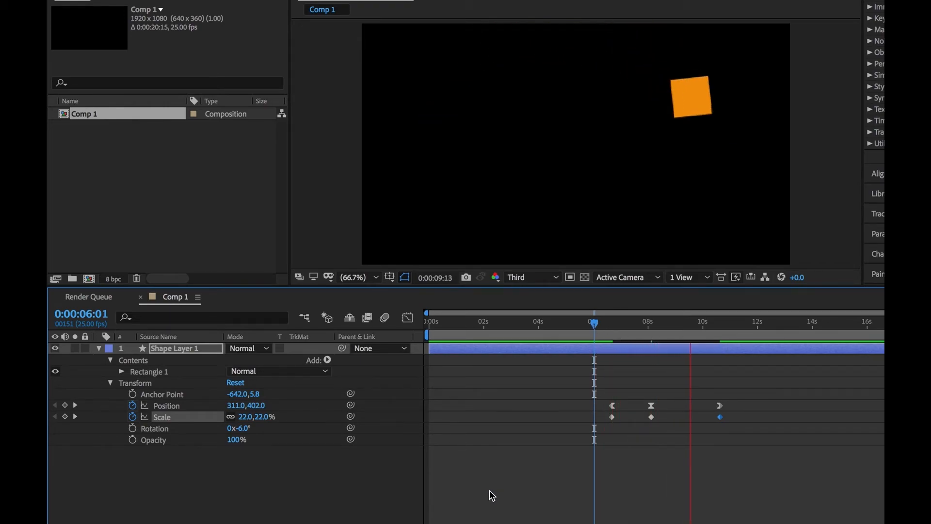
key("space")
Step: Apply Easy Ease to all three Scale keyframes, and preview the animation from 0:00:06:01
left_click(54, 416)
left_click(55, 416)
left_click(55, 417)
left_click_drag(760, 447, 593, 416)
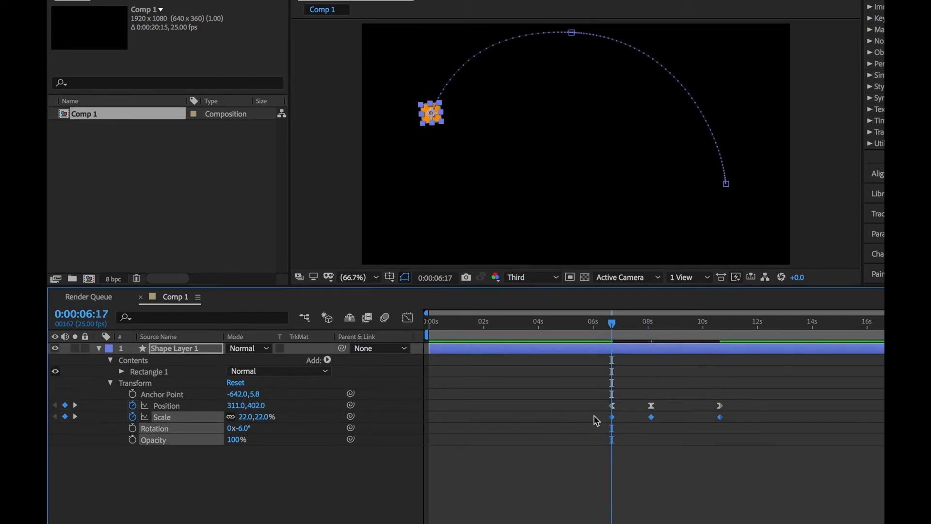
right_click(651, 418)
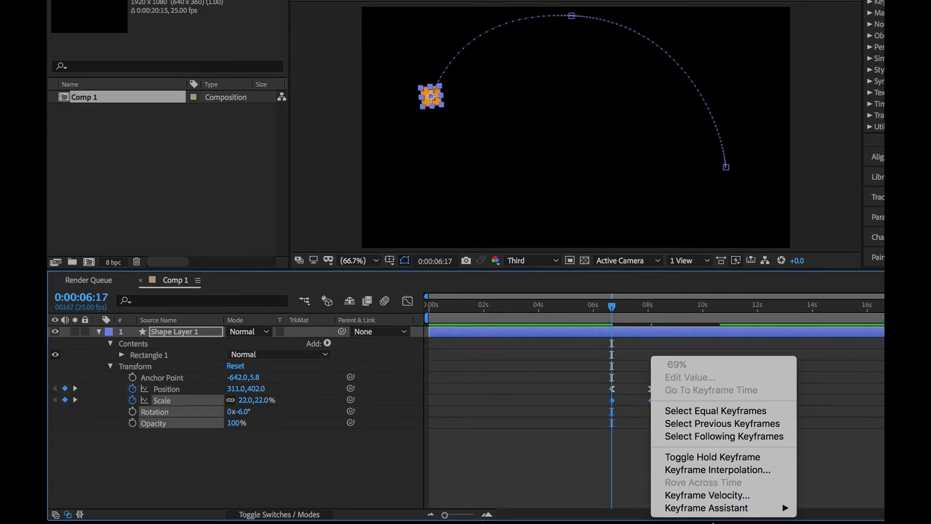
mouse_move(786, 507)
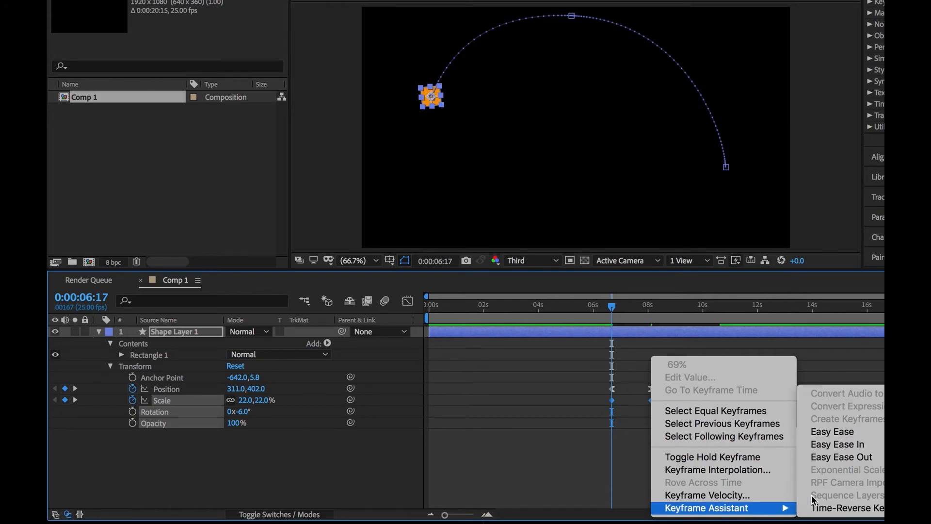
left_click(865, 432)
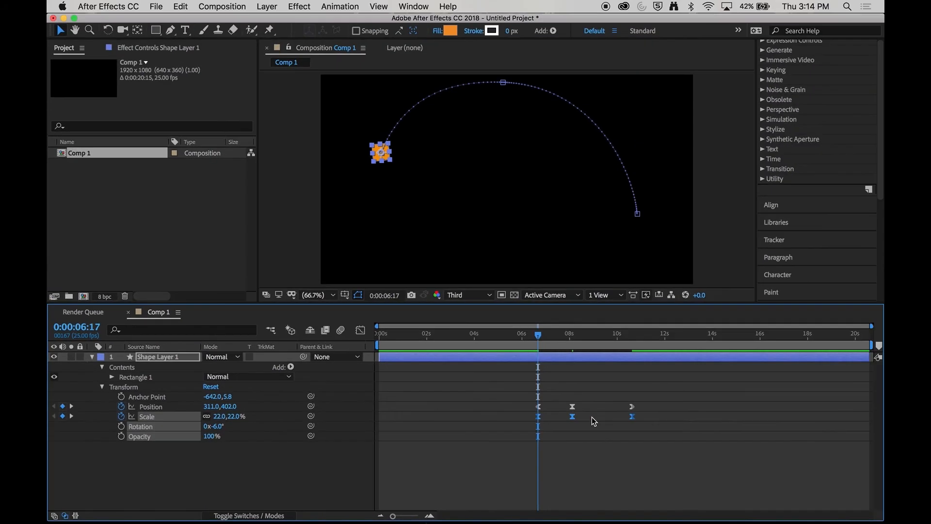
left_click(609, 464)
left_click(522, 335)
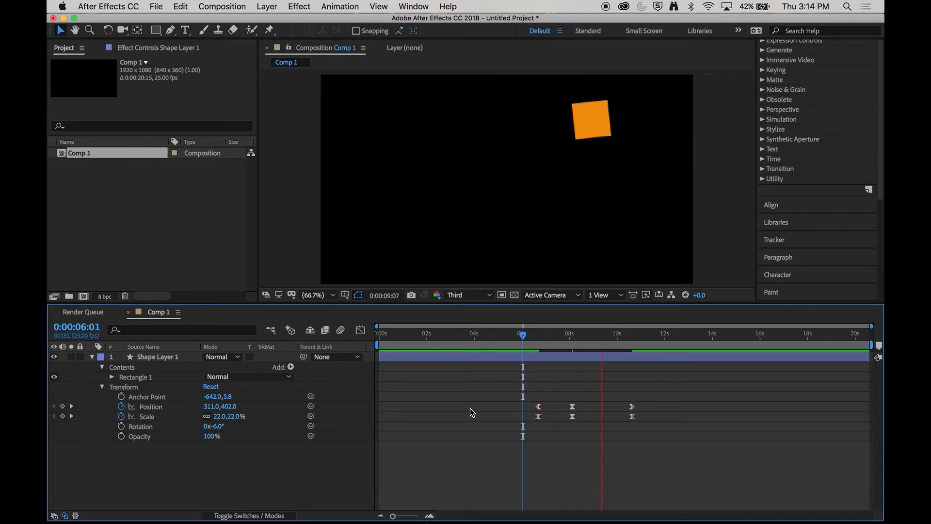
key("space")
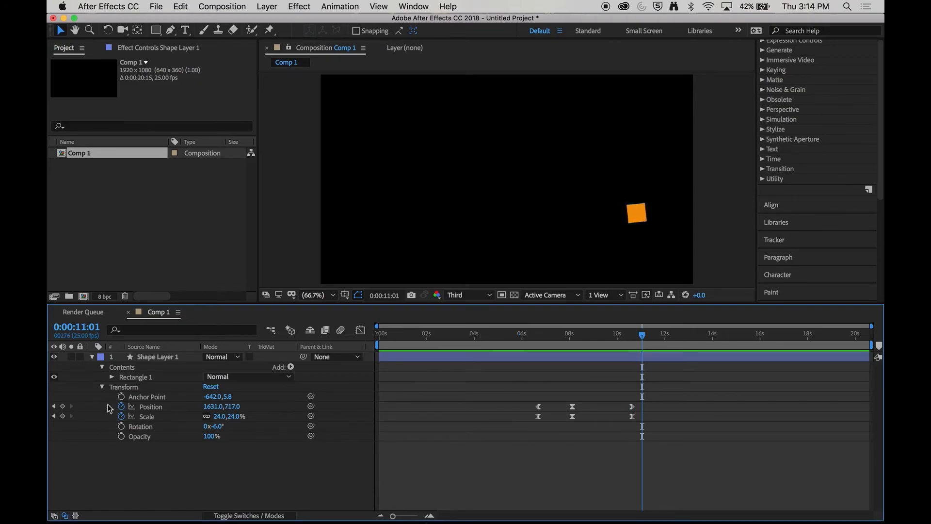
Step: At the first Position keyframe (0:00:06:17), set the square's Rotation to -20° and start animating it with a keyframe
left_click(53, 407)
left_click(54, 406)
left_click(54, 406)
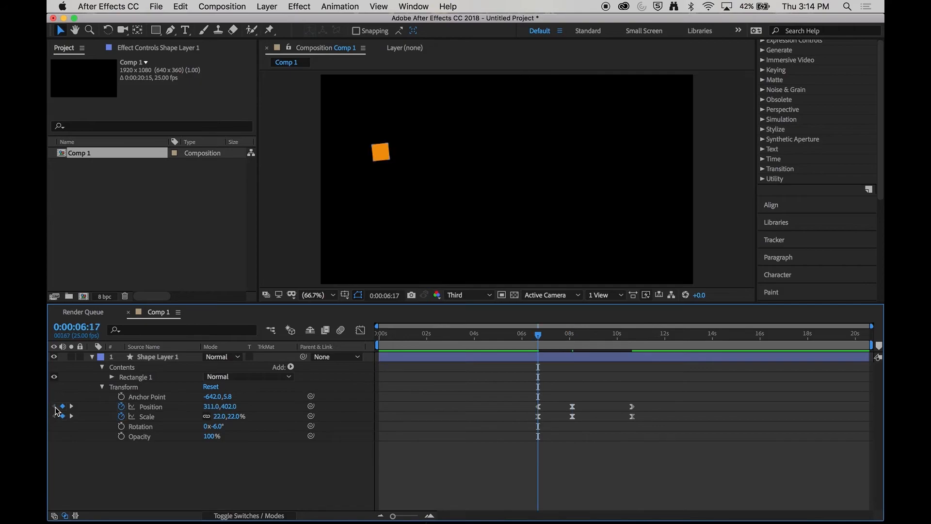
left_click(221, 428)
left_click_drag(223, 431, 203, 431)
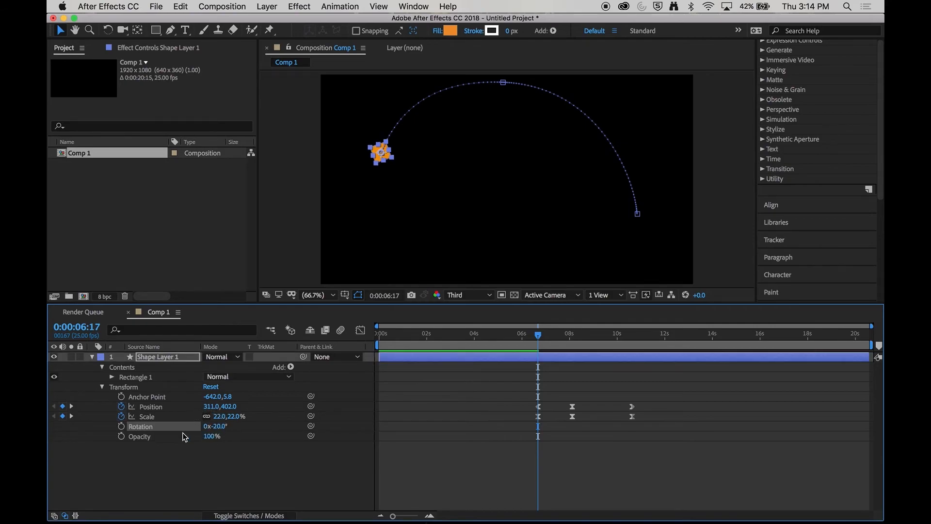
left_click(122, 427)
Step: Add a Rotation keyframe of 332° at the last keyframe time, 0:00:10:16, and preview the animation from 0:00:06:04
left_click_drag(538, 337, 621, 335)
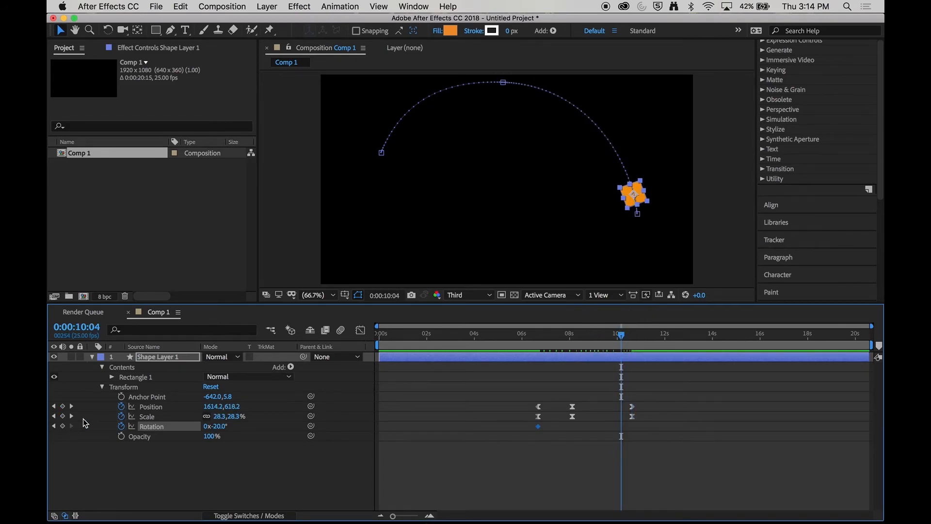
left_click(71, 417)
left_click_drag(219, 426, 260, 425)
left_click_drag(609, 333, 526, 334)
key("space")
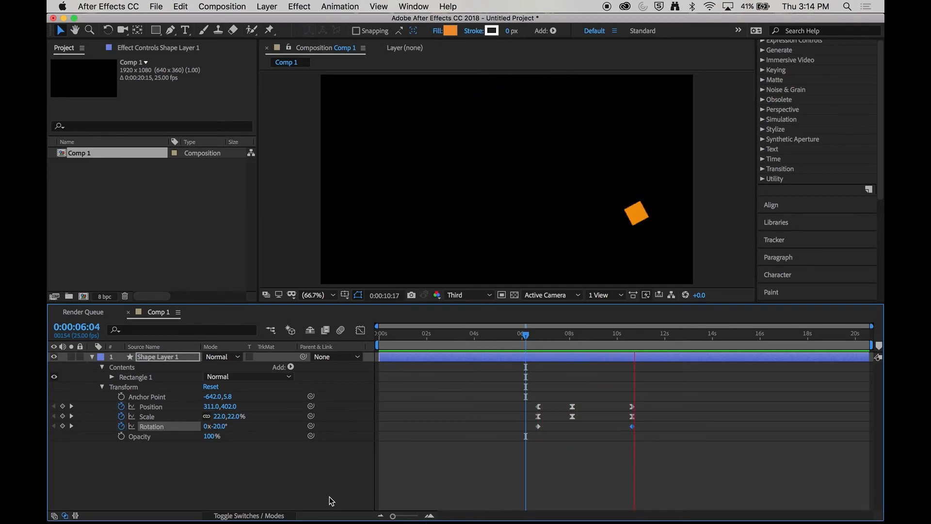
key("space")
Step: Clear the selection and scrub through the animation to examine individual frames of the rotating square, ending at 0:00:06:09
left_click(317, 499)
left_click_drag(592, 337, 560, 342)
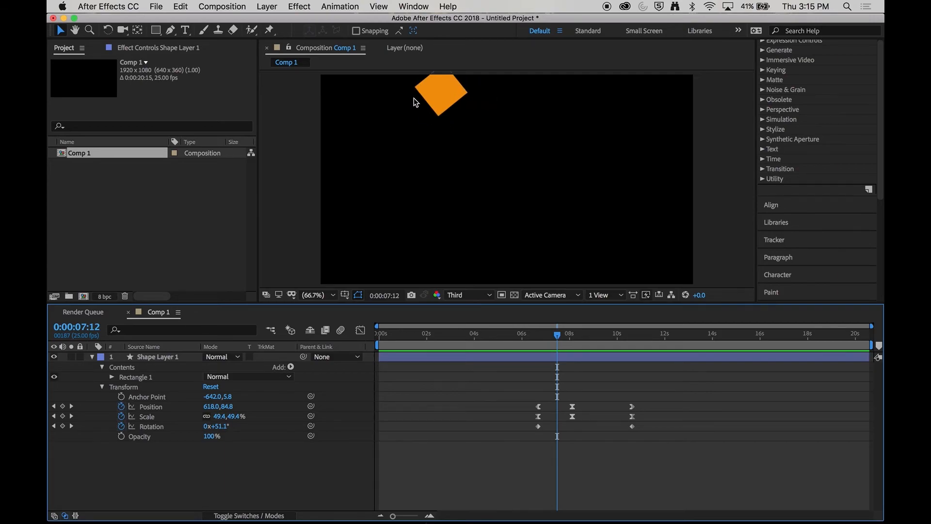
mouse_move(557, 333)
left_mouse_down()
mouse_move(599, 338)
mouse_move(575, 334)
left_mouse_up()
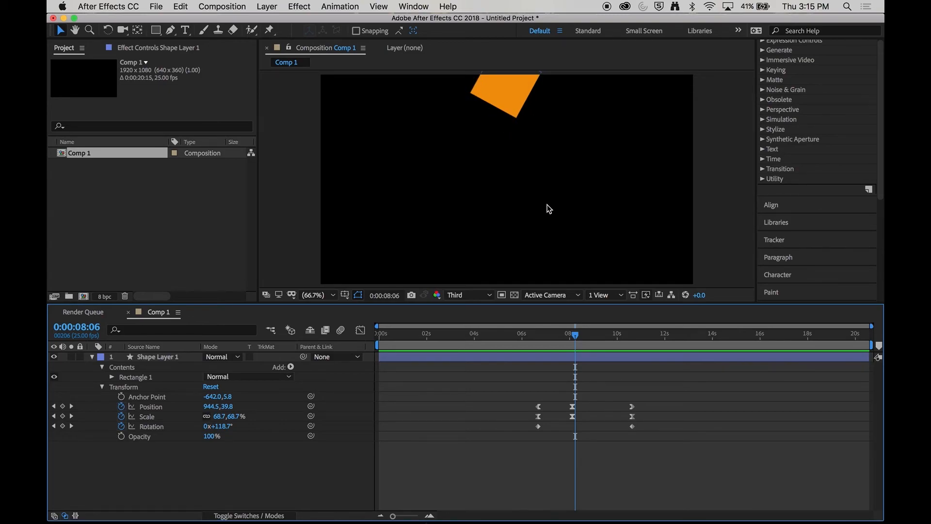
left_click(596, 336)
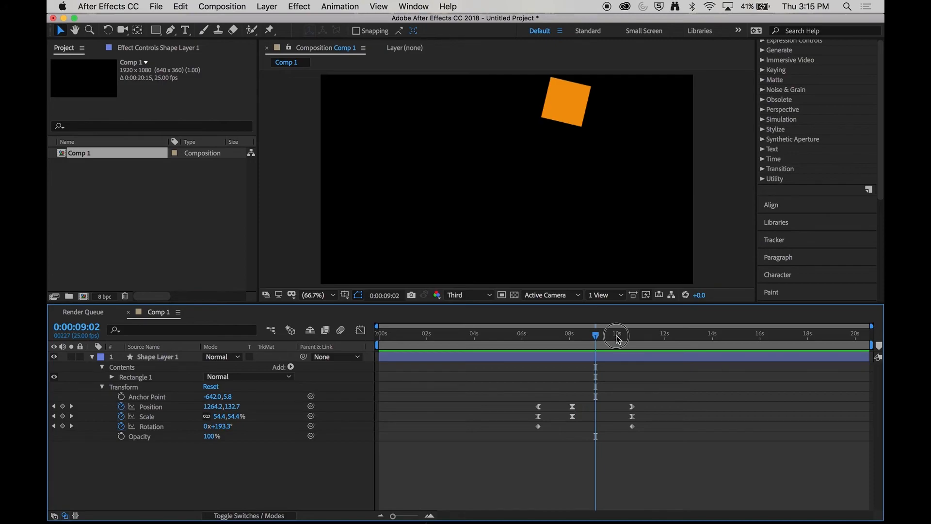
left_click(615, 336)
left_click(600, 338)
left_click_drag(556, 336, 531, 336)
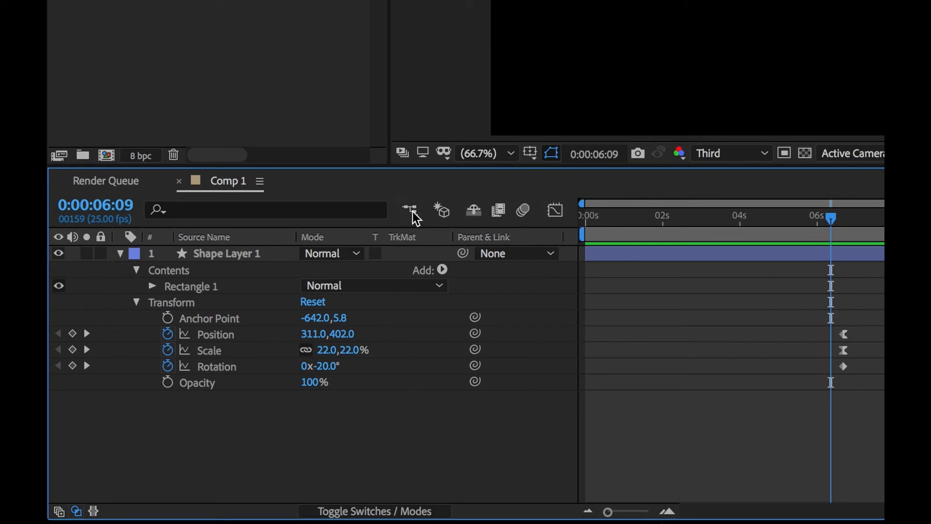
Step: Enable motion blur for the composition and for Shape Layer 1, comparing the square with and without it at 0:00:07:10
left_click(526, 216)
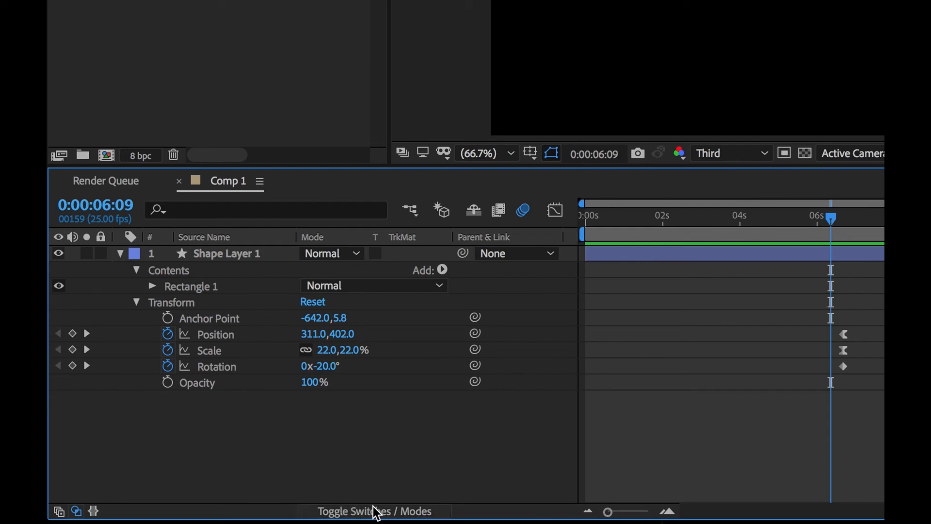
left_click(421, 512)
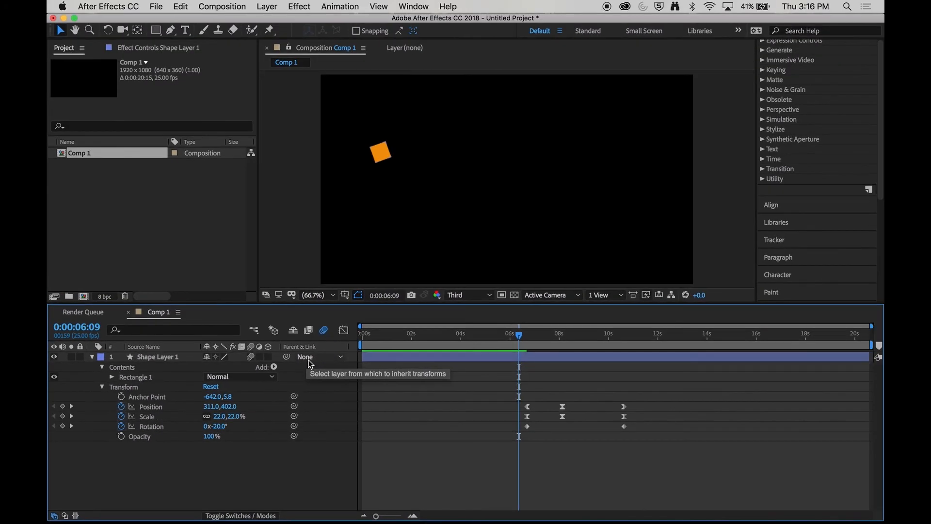
left_click_drag(518, 331, 545, 332)
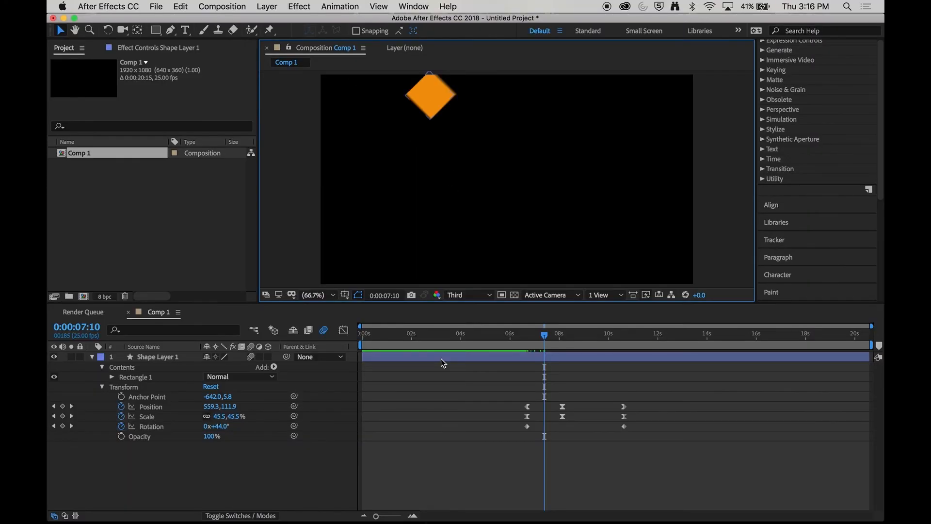
left_click(251, 357)
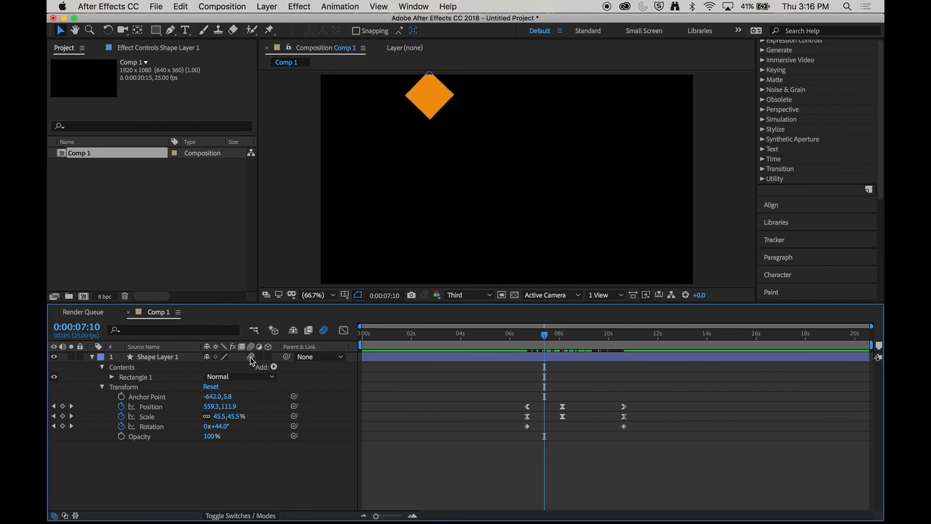
left_click(252, 357)
left_click(252, 357)
left_click(251, 358)
Step: Preview the motion-blurred animation from 0:00:05:16, and again after toggling Shape Layer 1's motion blur off and on
left_click_drag(520, 341, 500, 342)
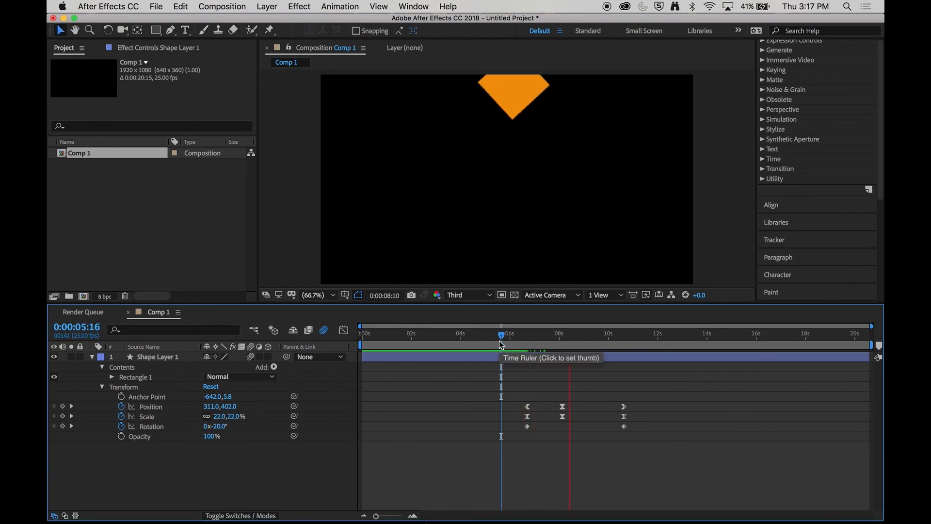
key("space")
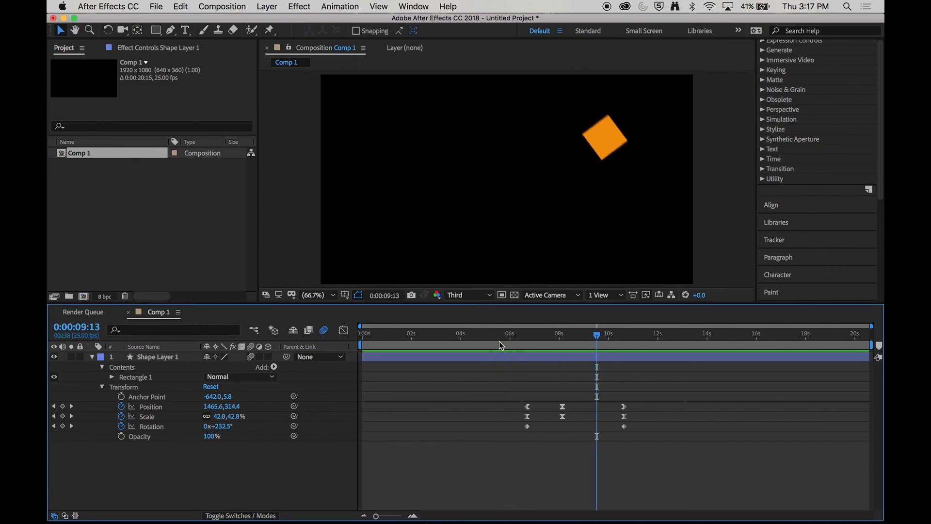
left_click(251, 356)
left_click(251, 357)
key("space")
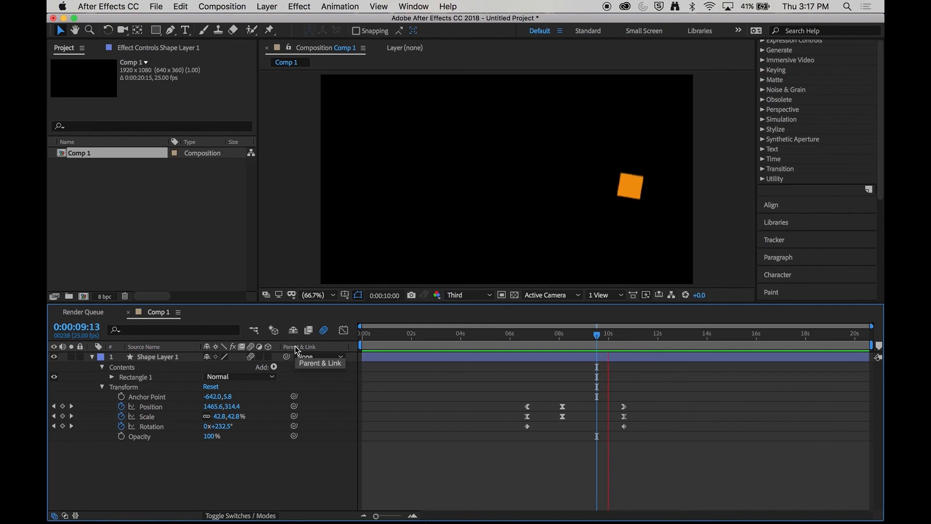
key("space")
left_click_drag(522, 334, 637, 334)
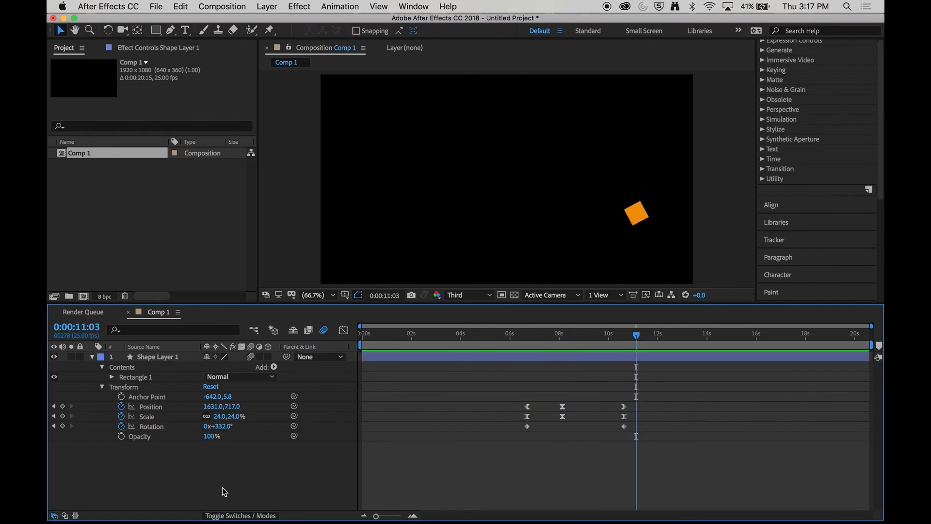